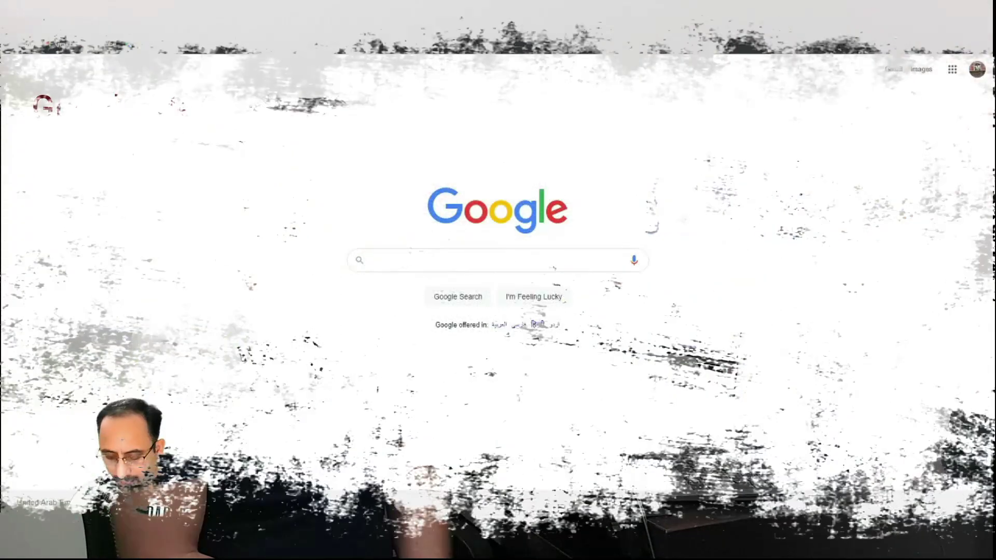
Go to meet.google.com in Google Chrome
click(272, 28)
text(mee)
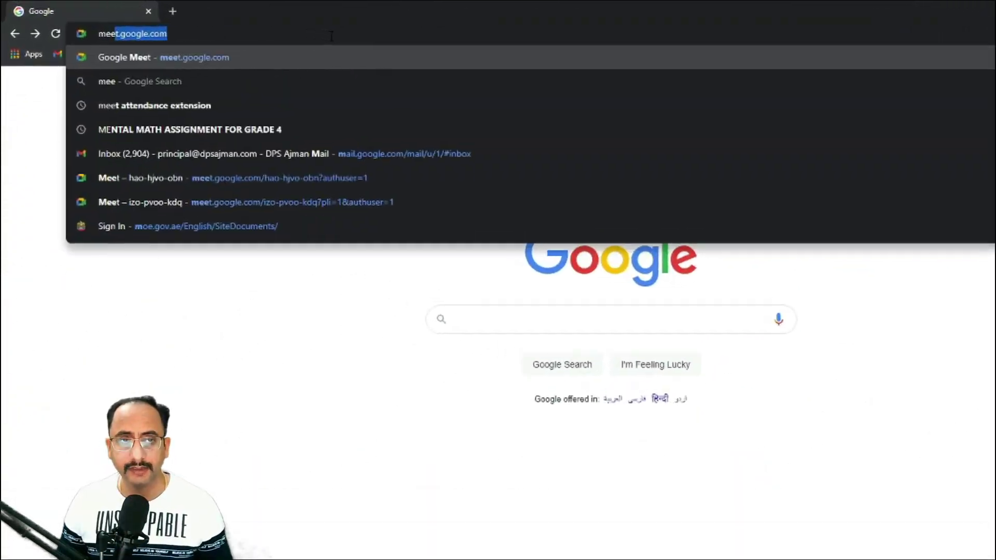
text(t.)
key(Return)
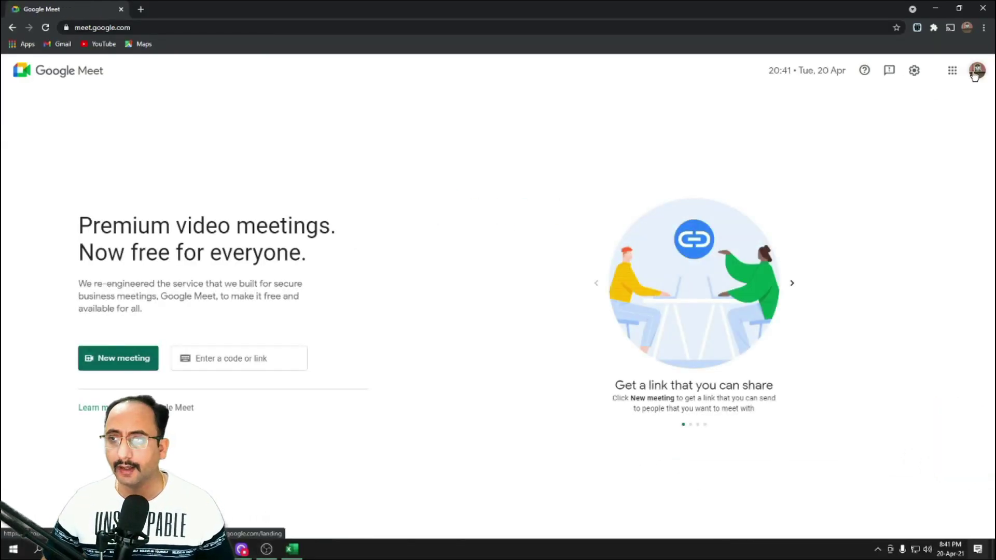
Switch Meet to the second signed-in Google account and start an instant meeting
click(975, 75)
click(909, 225)
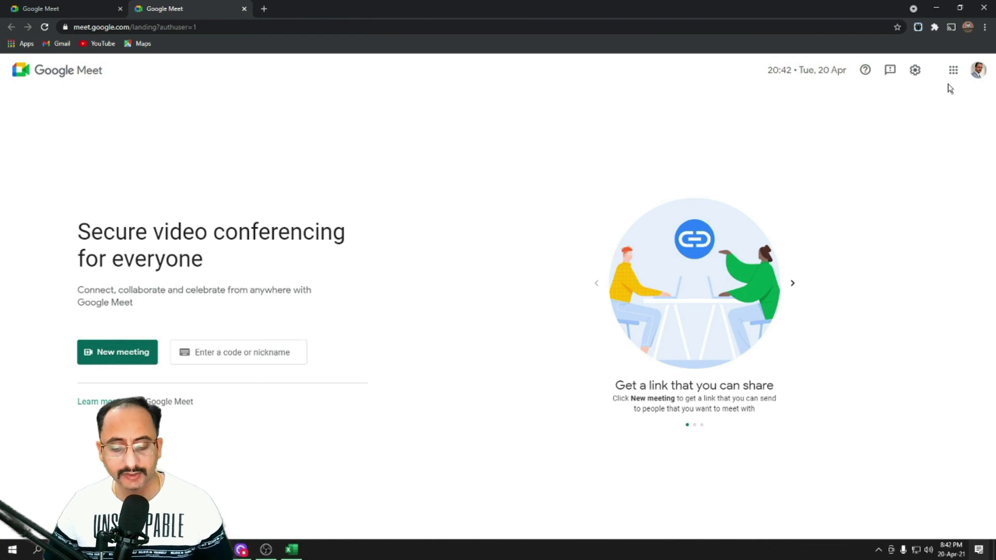
click(99, 358)
click(133, 375)
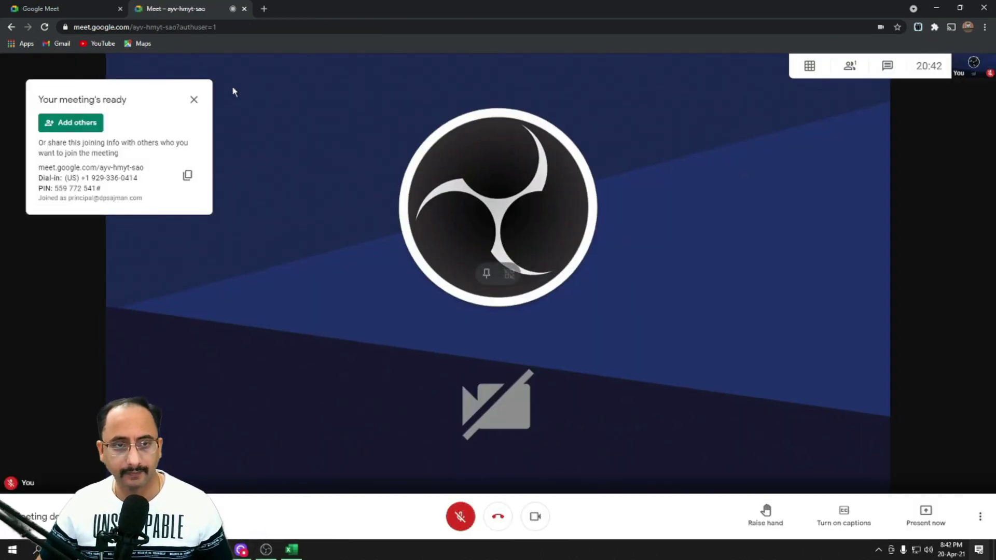
Dismiss the meeting-ready card and review the shield host controls panel
click(194, 100)
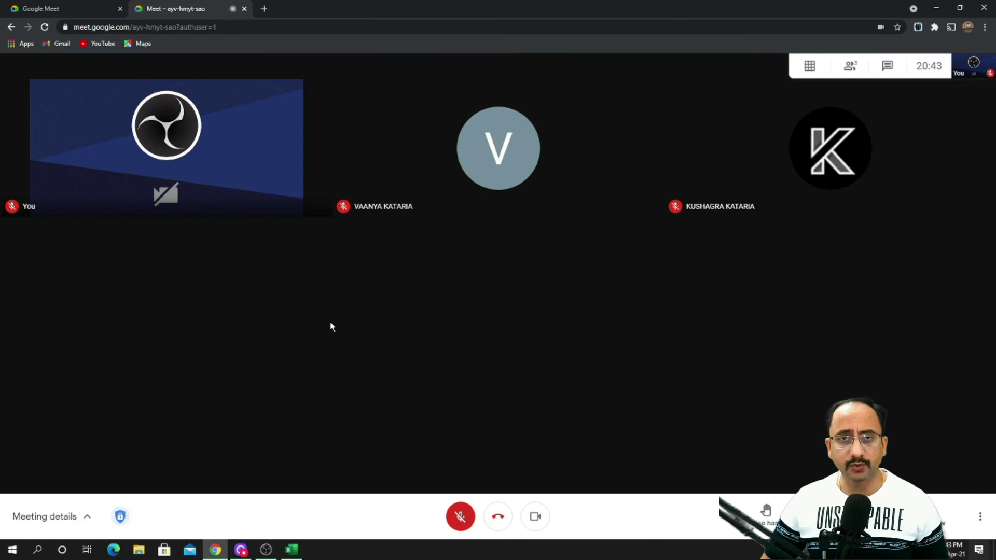
click(118, 517)
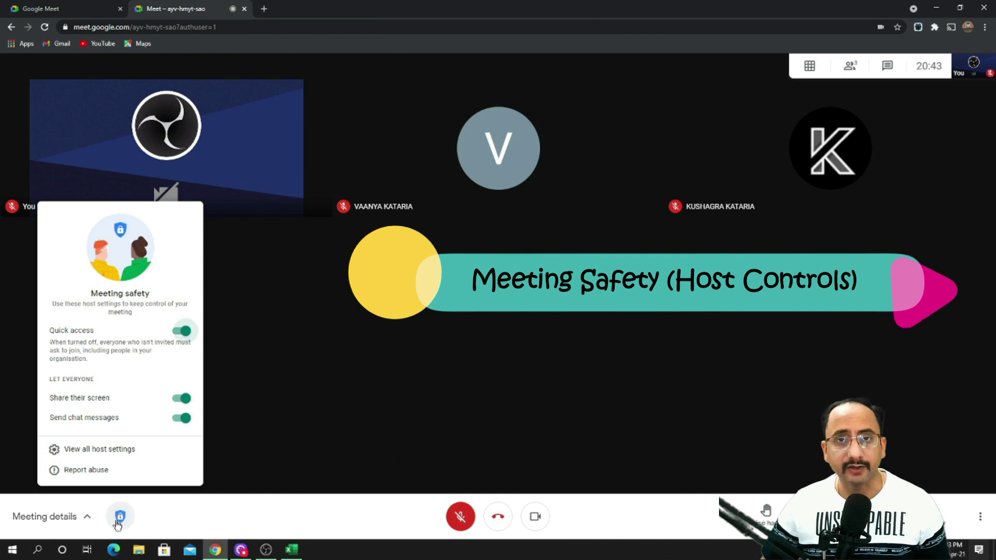
click(317, 363)
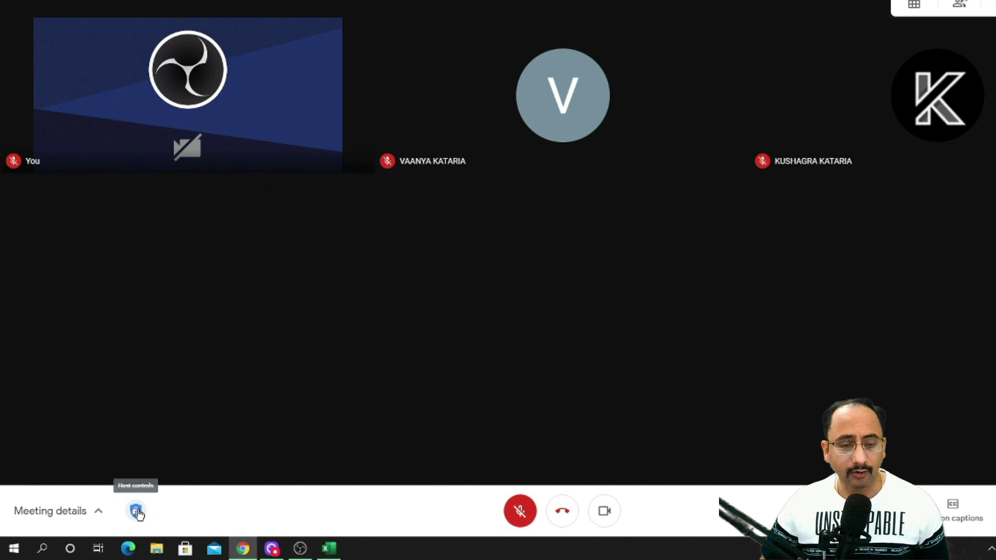
click(137, 512)
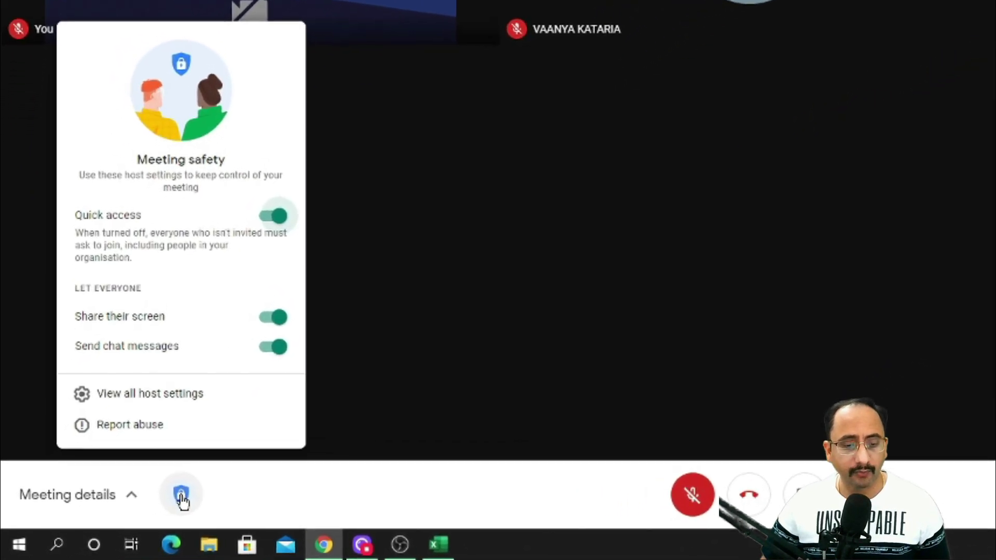
click(971, 473)
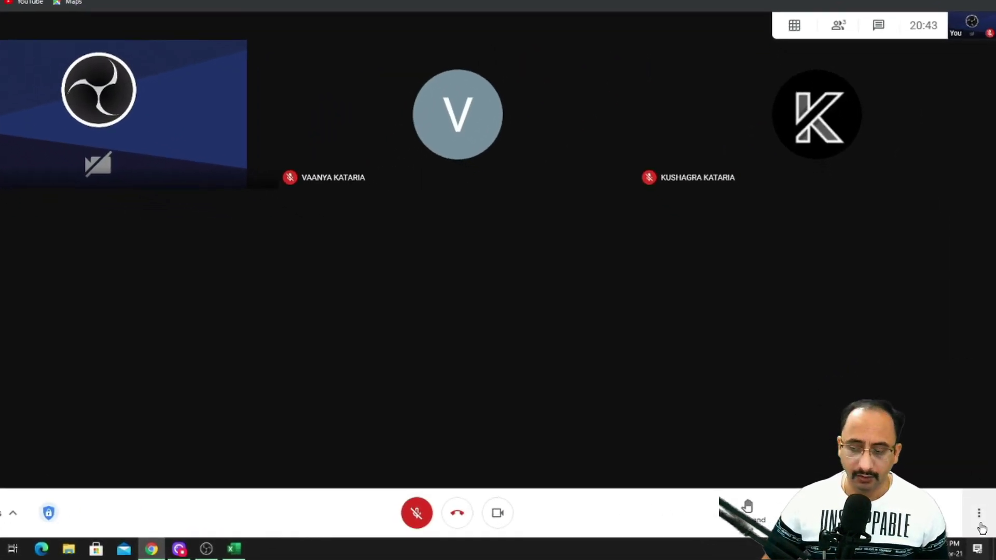
Check the Host controls page in Settings, leaving quick access, screen sharing and chat on
click(979, 514)
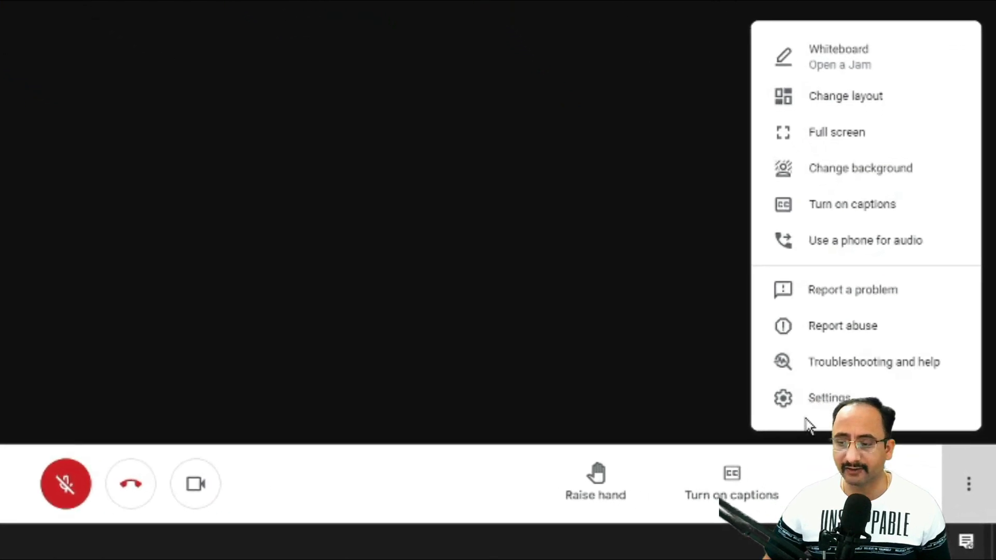
click(829, 398)
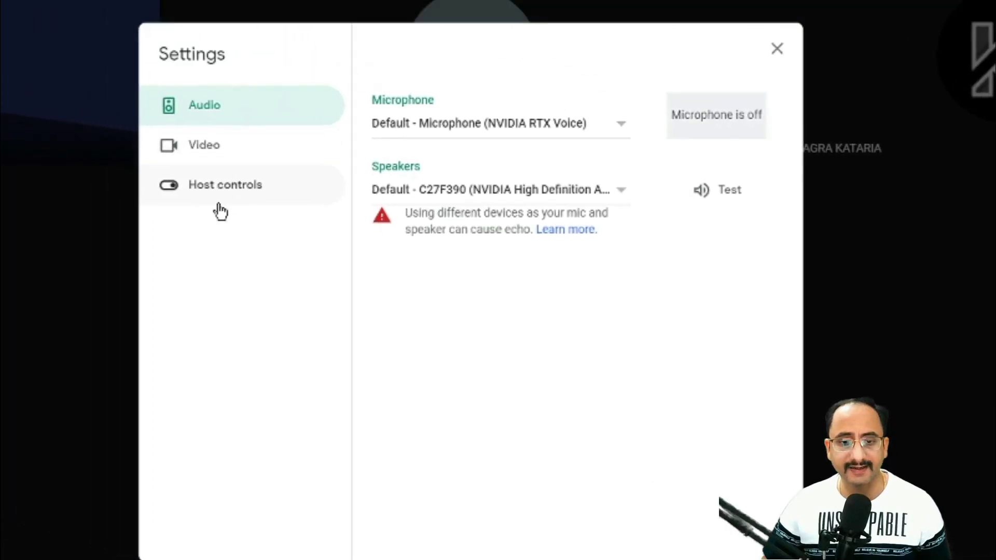
click(238, 193)
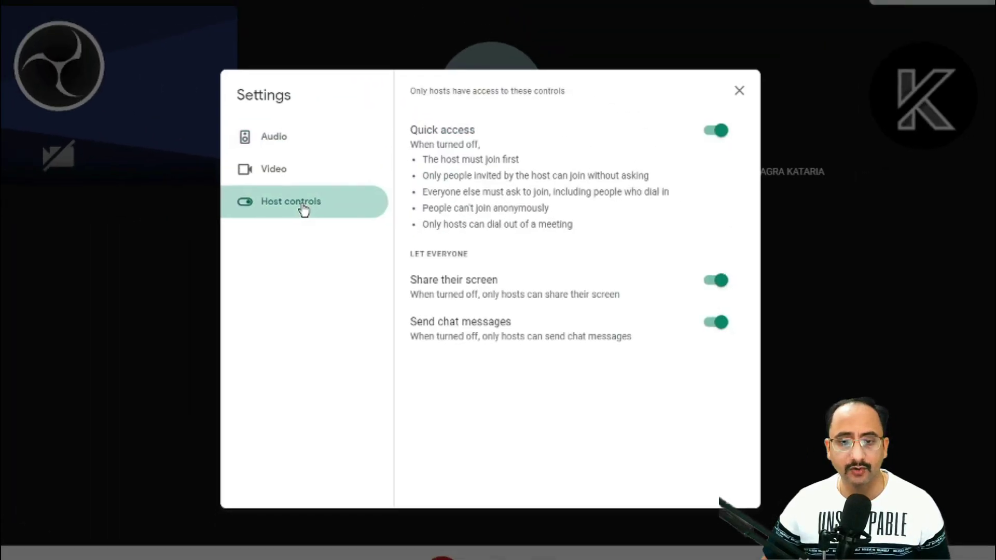
click(890, 243)
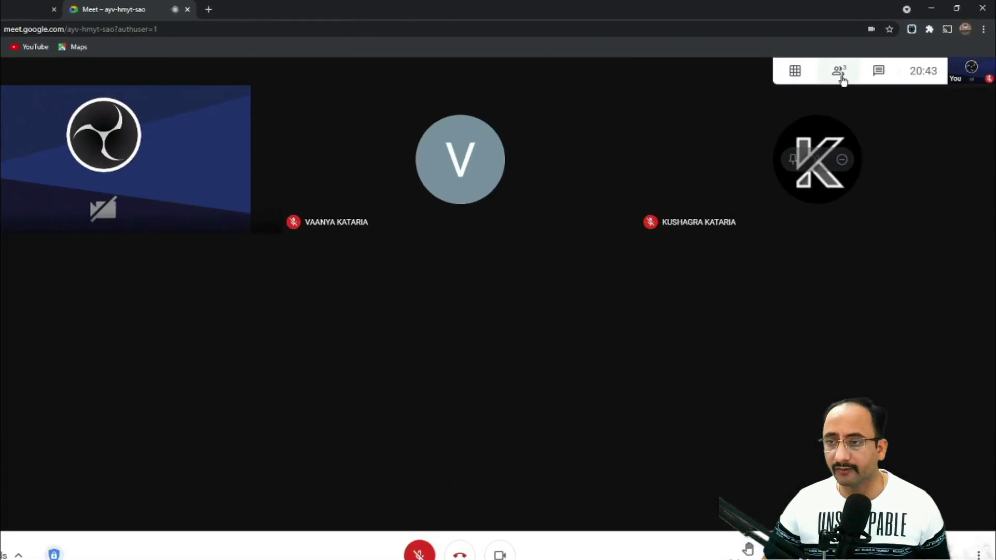
Show the three people in the call and open View all host settings
click(840, 73)
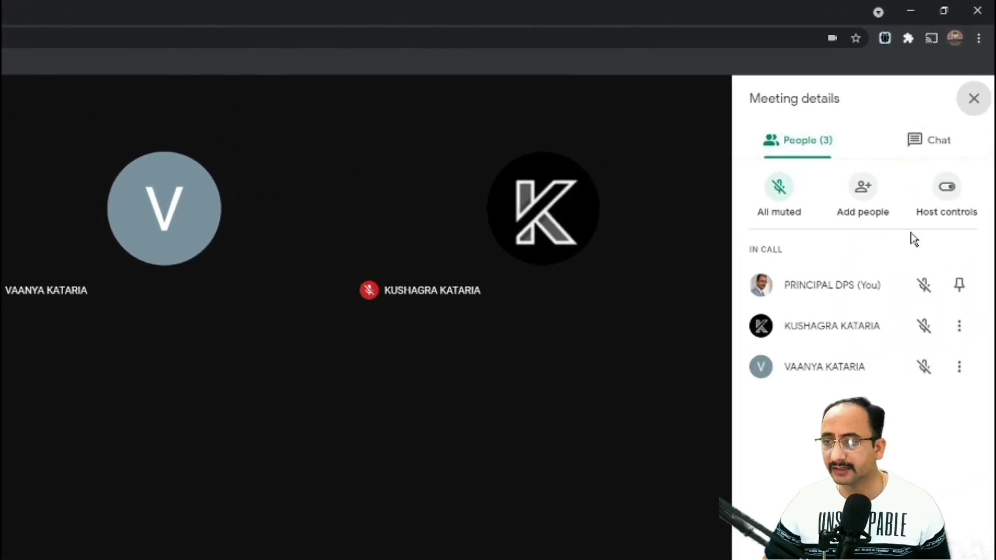
click(946, 189)
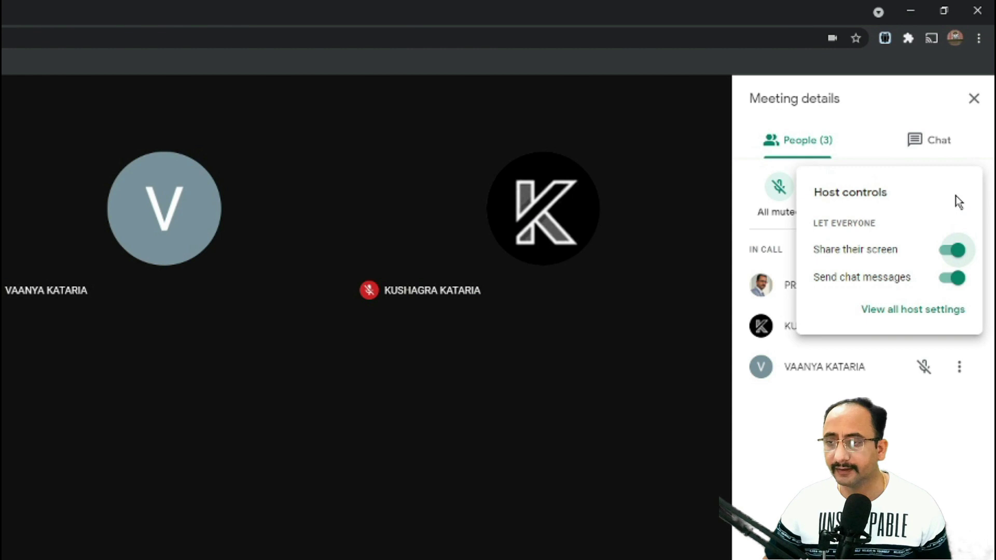
click(903, 310)
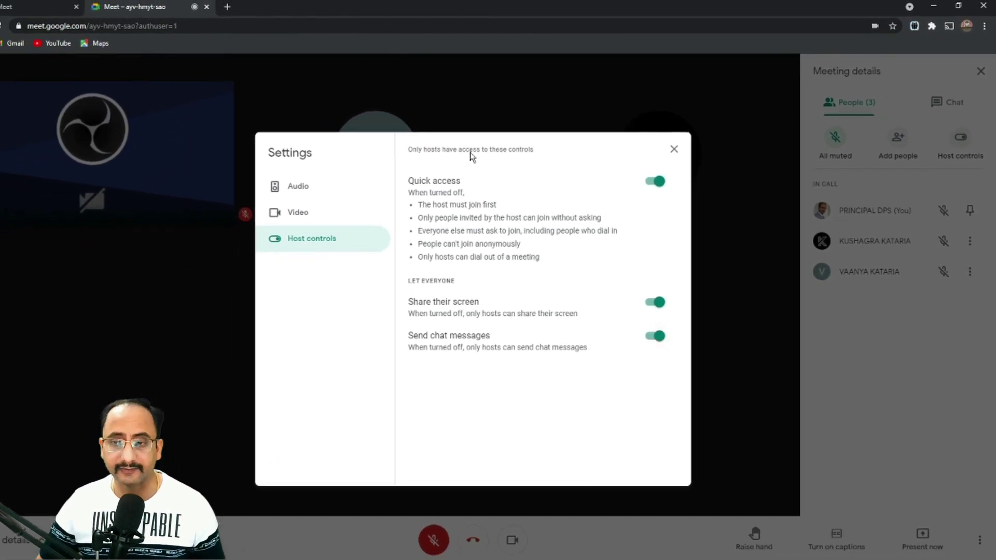
Close the Host controls Settings dialog, keeping the participant list visible
click(684, 148)
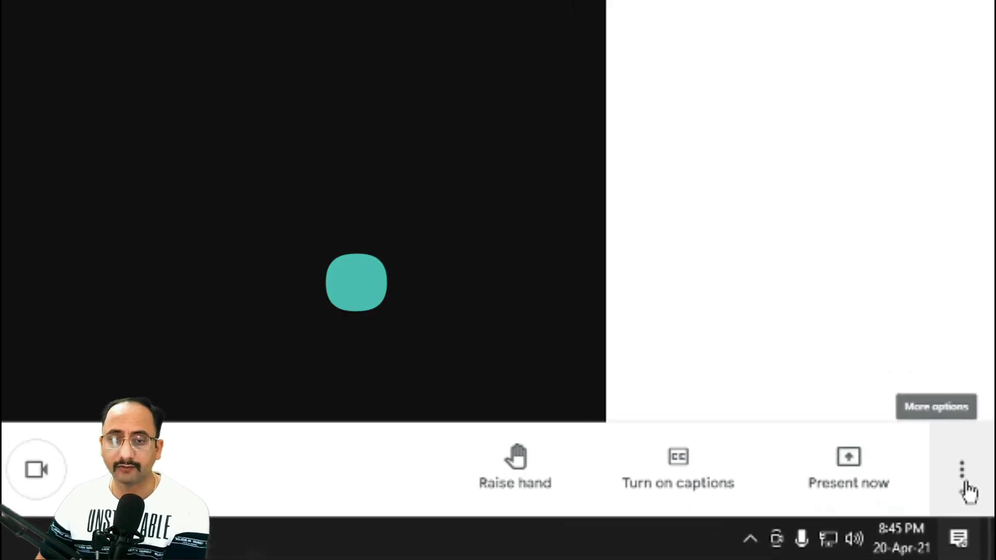
Show the More options menu with whiteboard, layout, full screen and settings
click(968, 488)
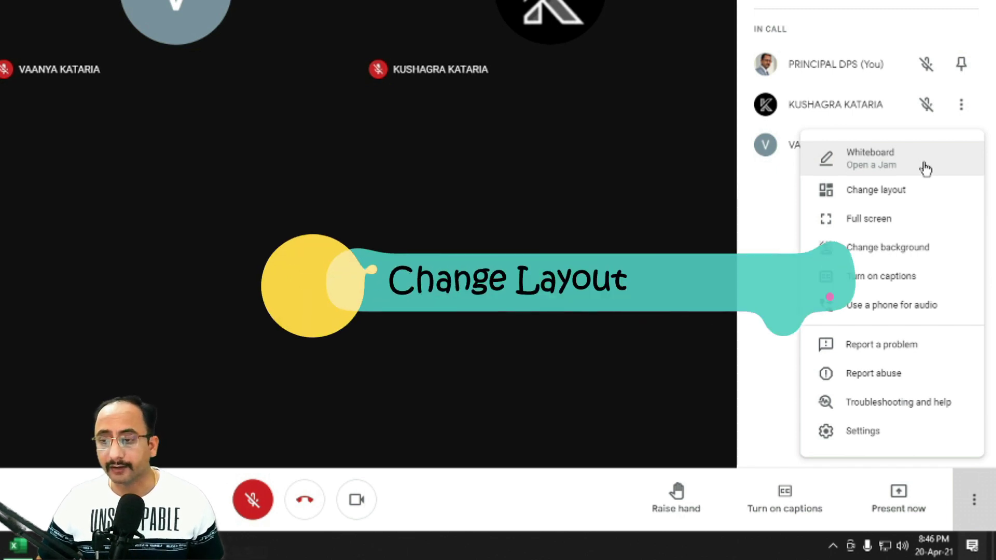
Compare Auto, Tiled and Spotlight layouts, then keep Auto and close the layout dialog
click(918, 200)
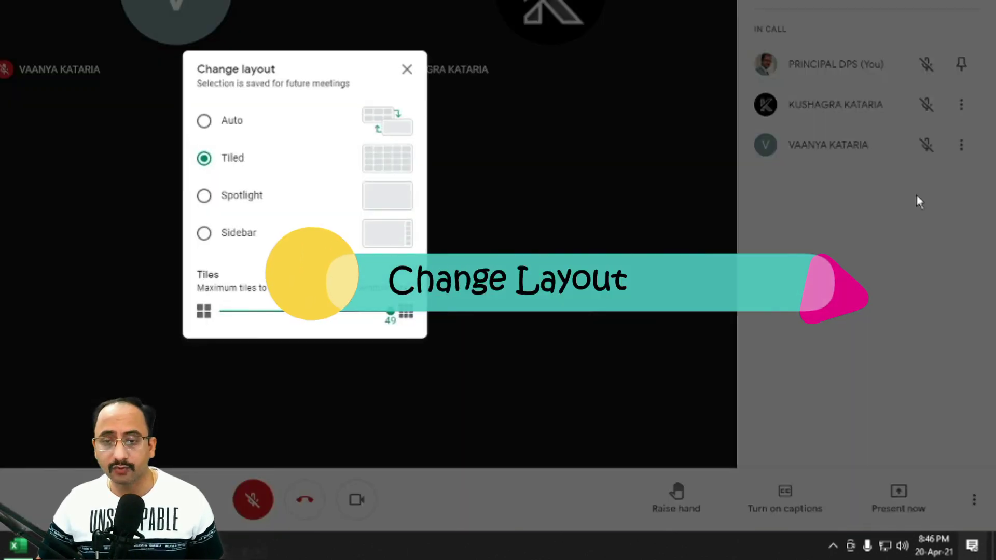
click(211, 123)
click(207, 167)
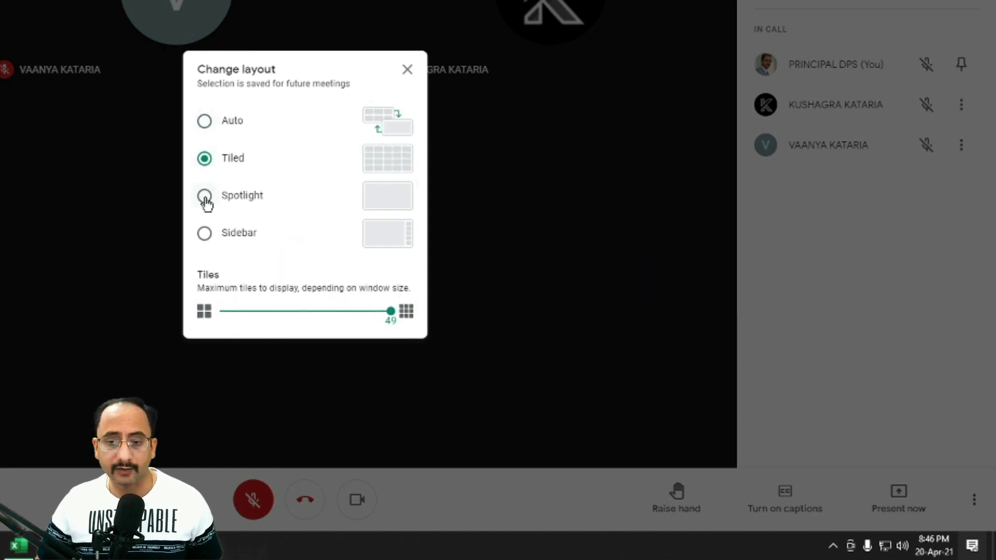
click(204, 196)
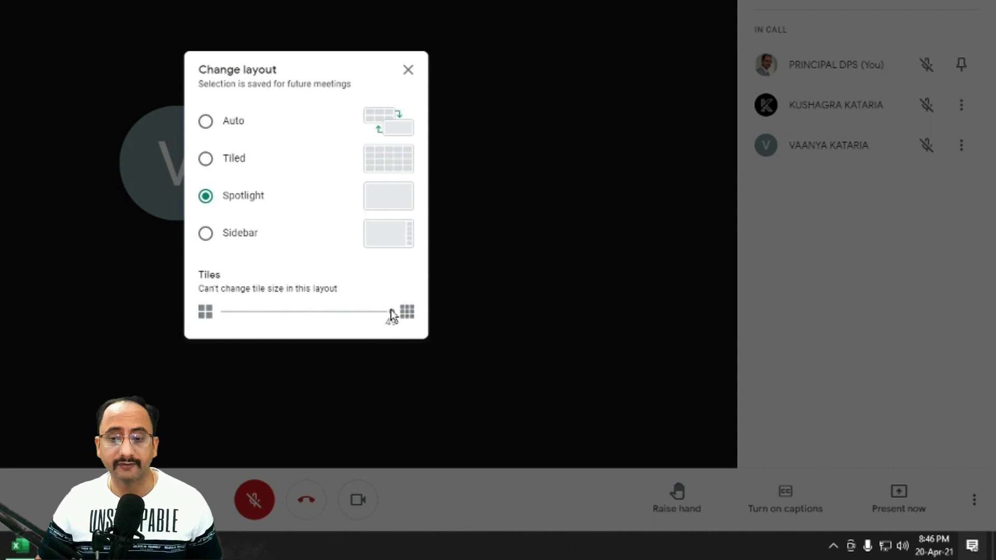
click(240, 133)
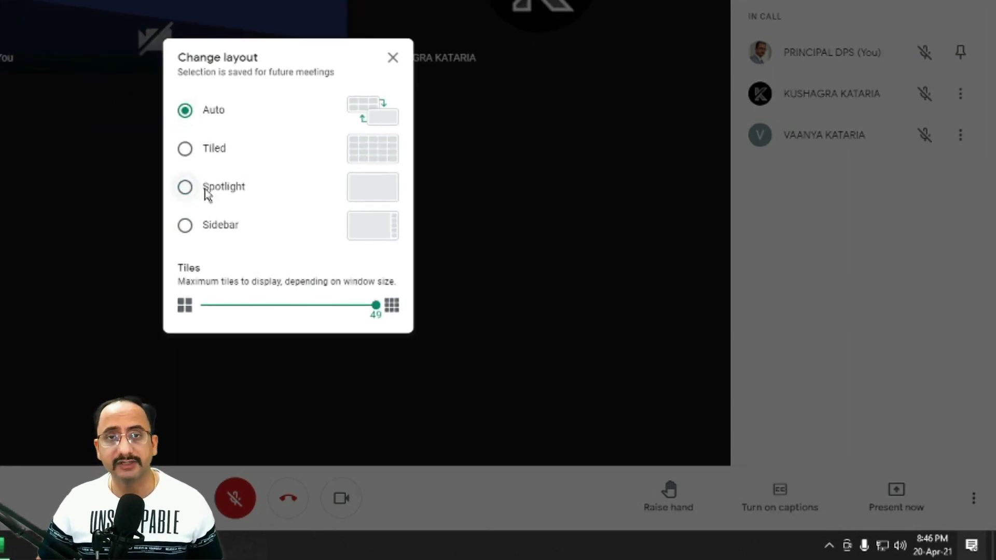
click(260, 343)
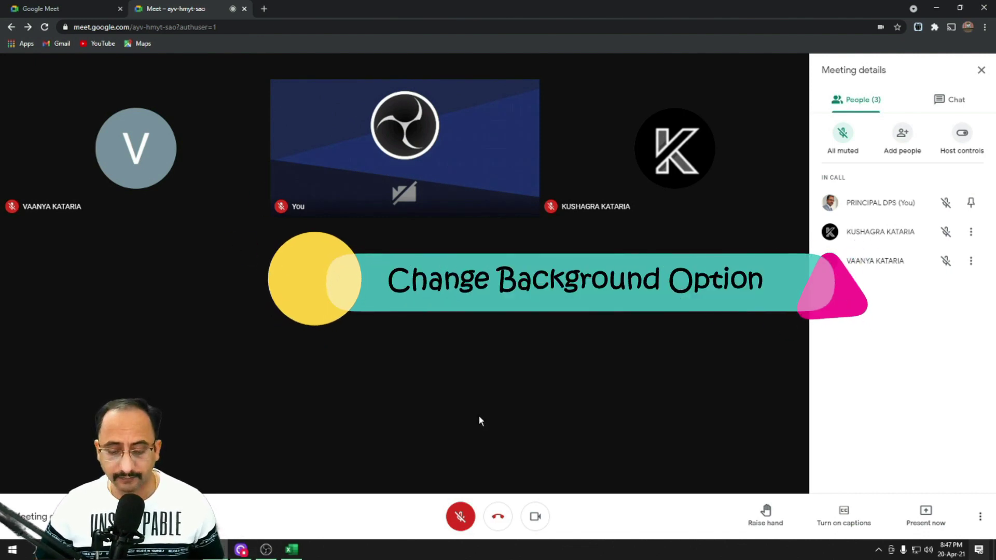
Browse the Change background gallery without applying any background, then close it
click(981, 519)
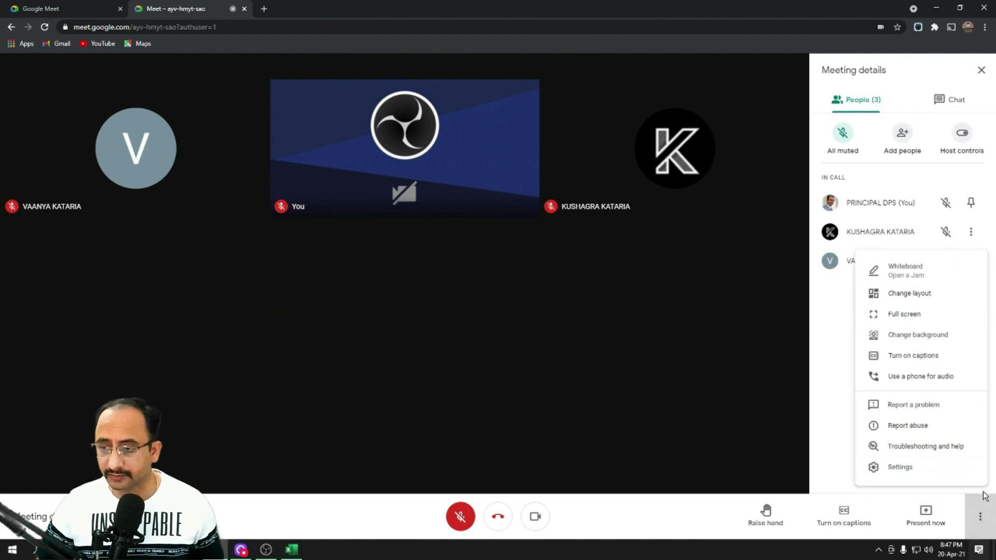
click(913, 334)
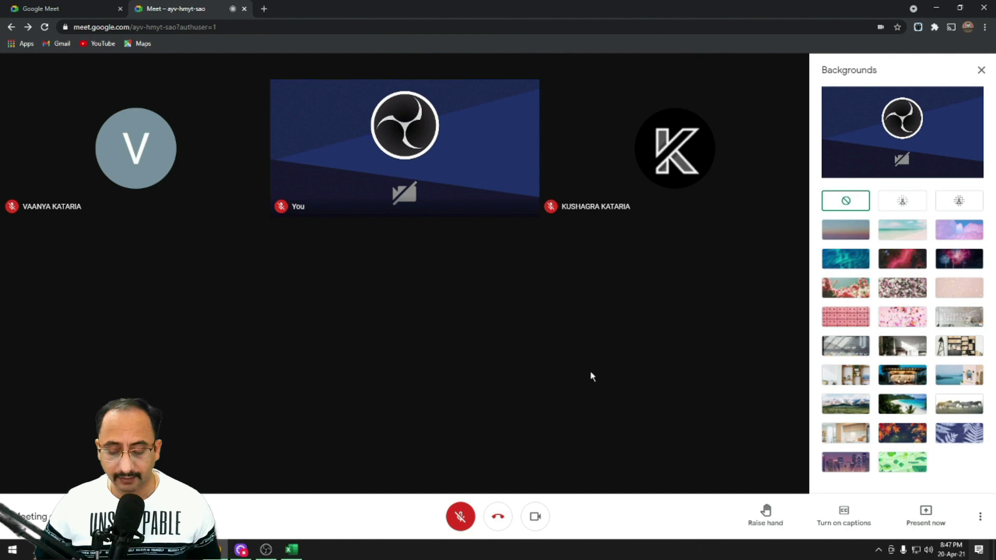
key(Escape)
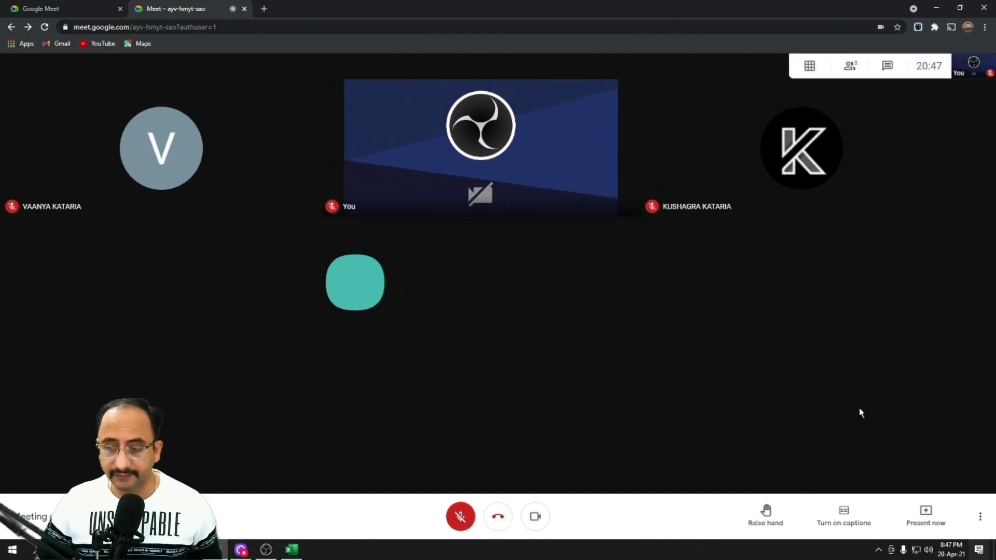
Show the People panel listing call participants with the All muted control
click(850, 65)
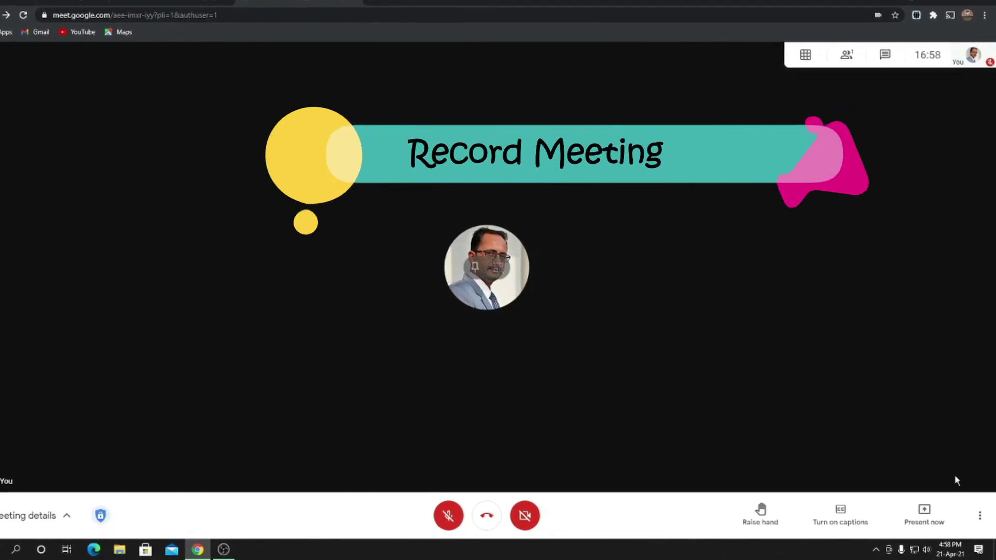
Show the More options menu containing Record meeting
click(981, 516)
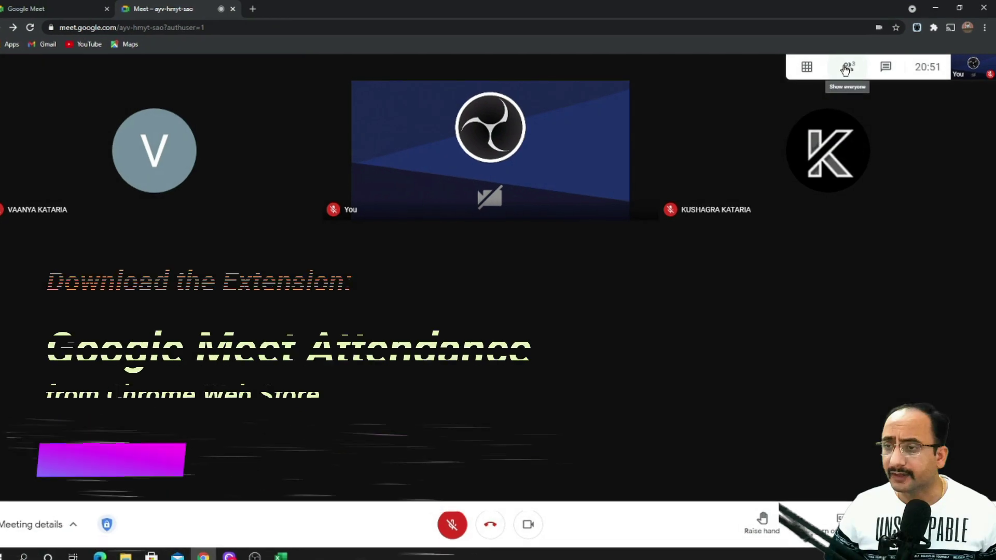
Download the call attendance as a CSV via Save Attendance in the People panel
click(846, 69)
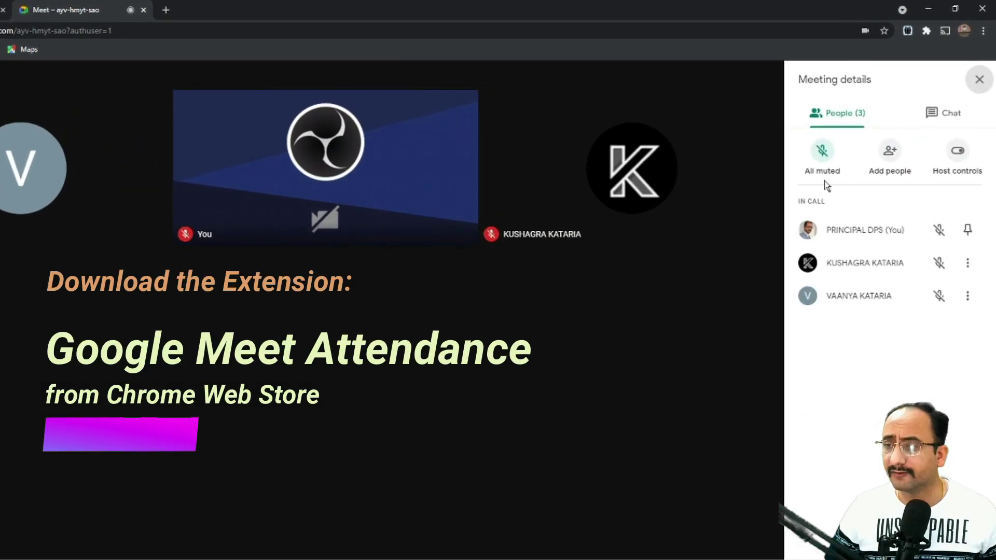
right_click(882, 169)
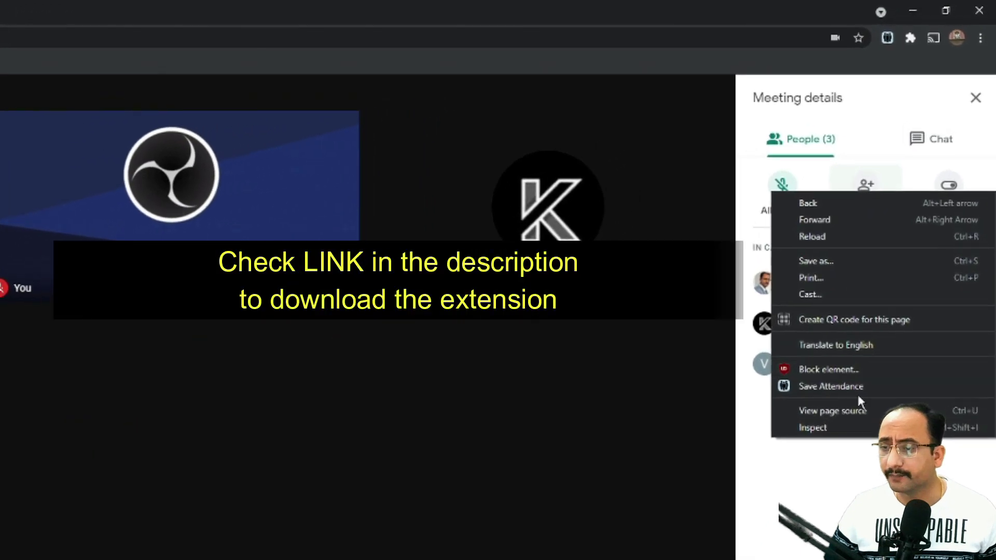
click(825, 424)
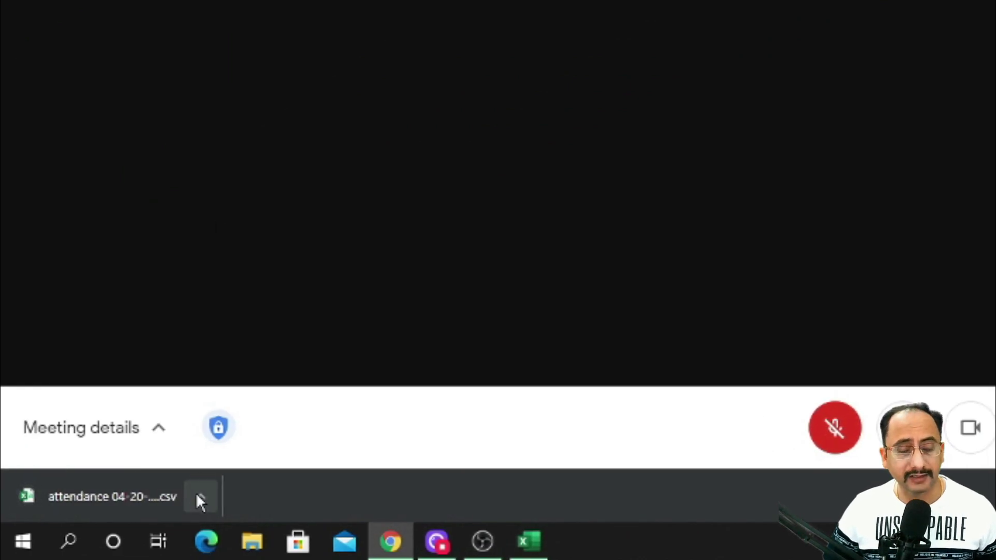
Show the downloaded attendance CSV in the Downloads folder and open it in Excel
click(199, 497)
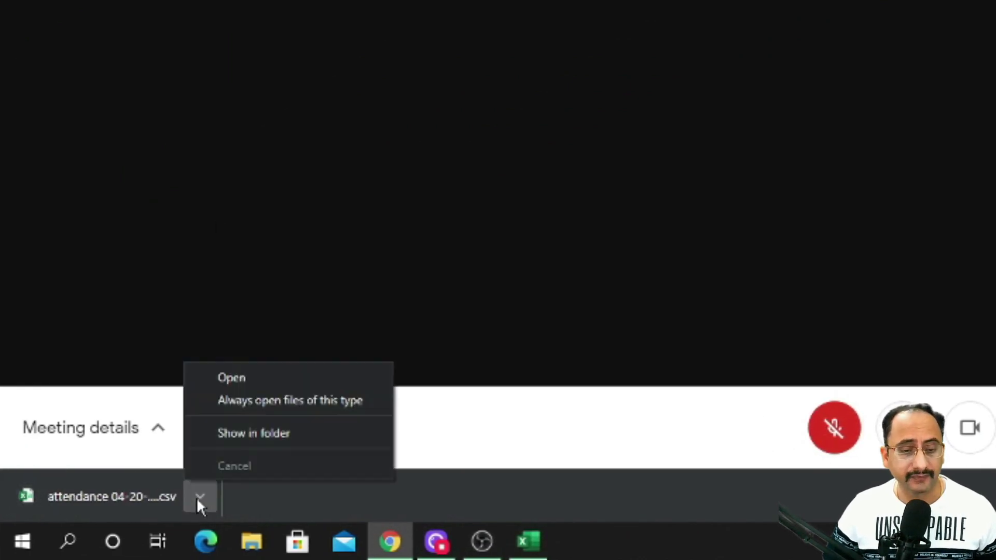
click(267, 436)
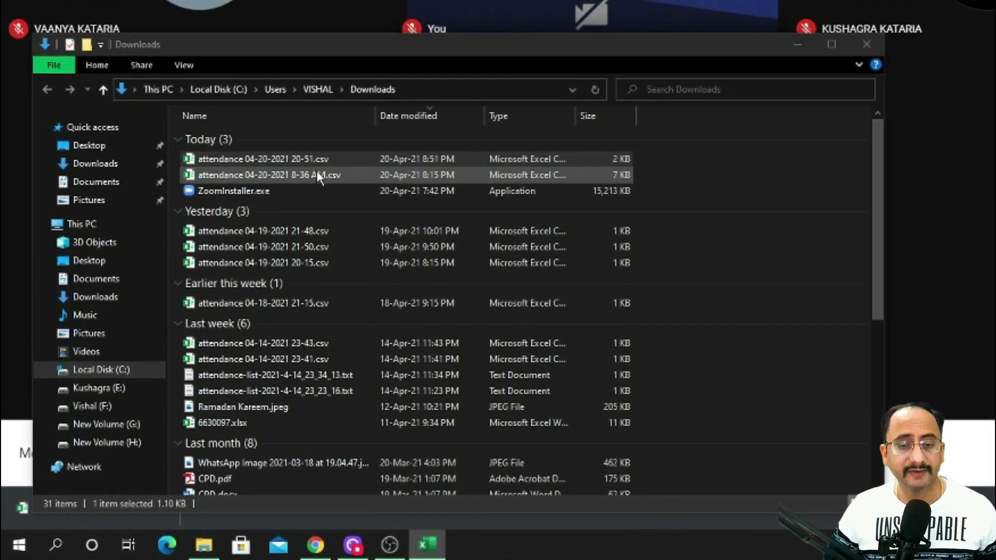
double_click(317, 175)
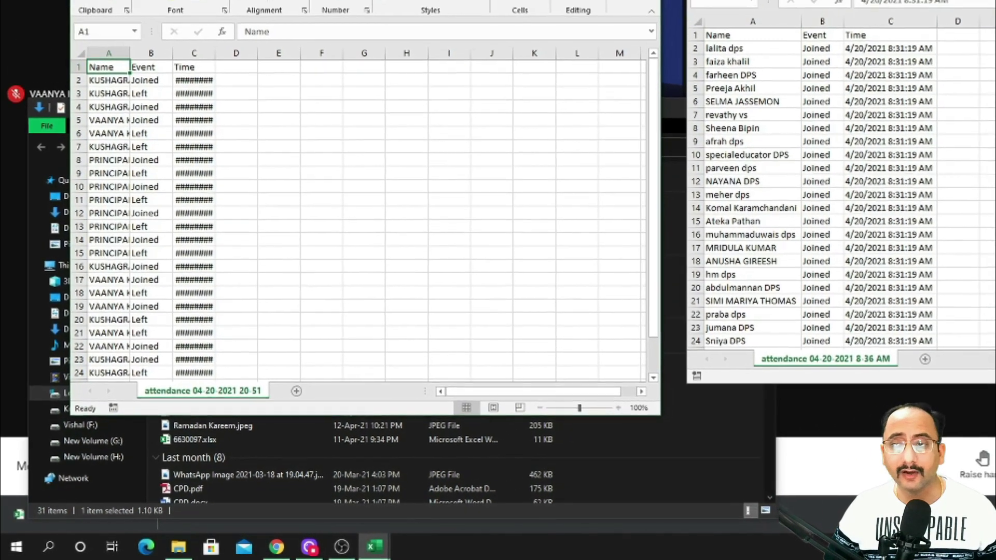
Close the other workbook, maximize the attendance workbook, then close it without saving
key(alt+F4)
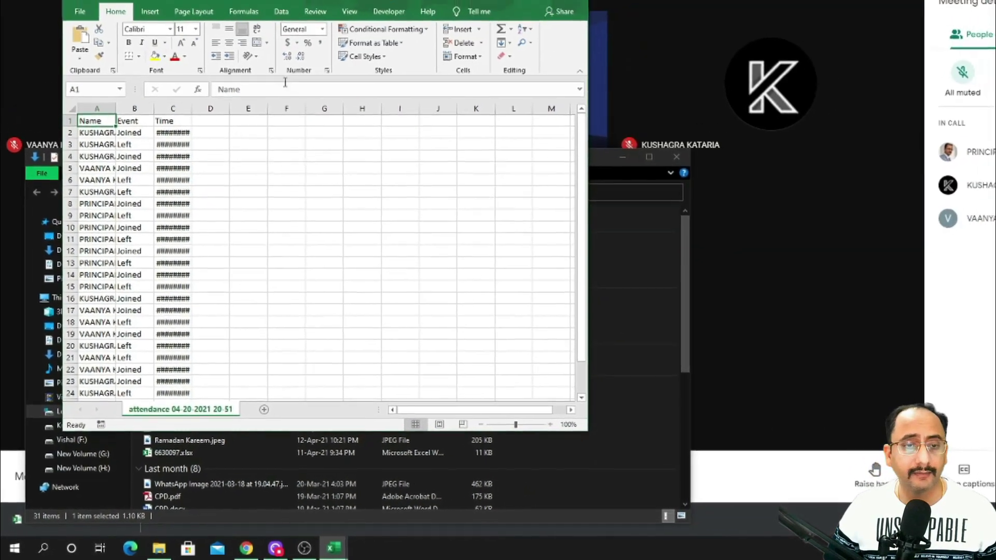
click(521, 21)
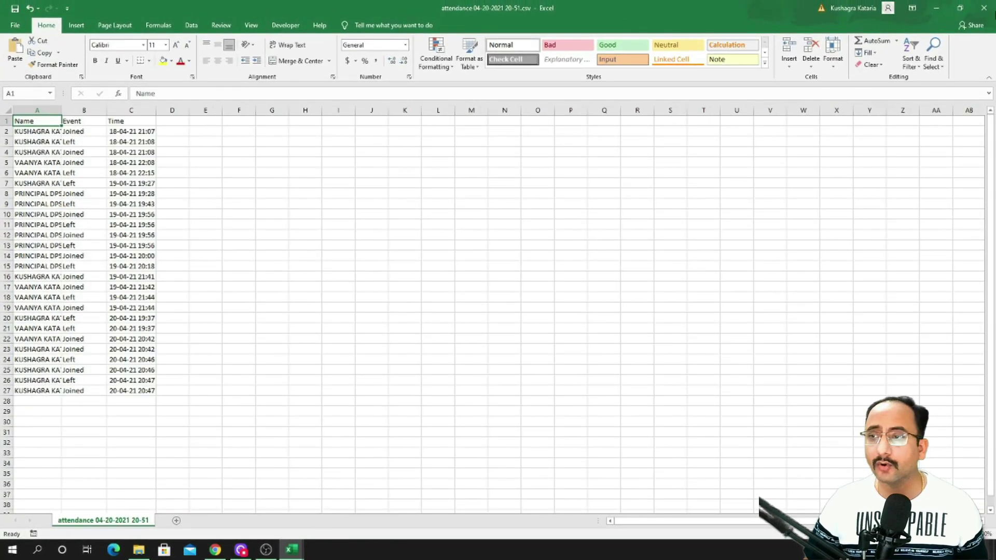
click(981, 9)
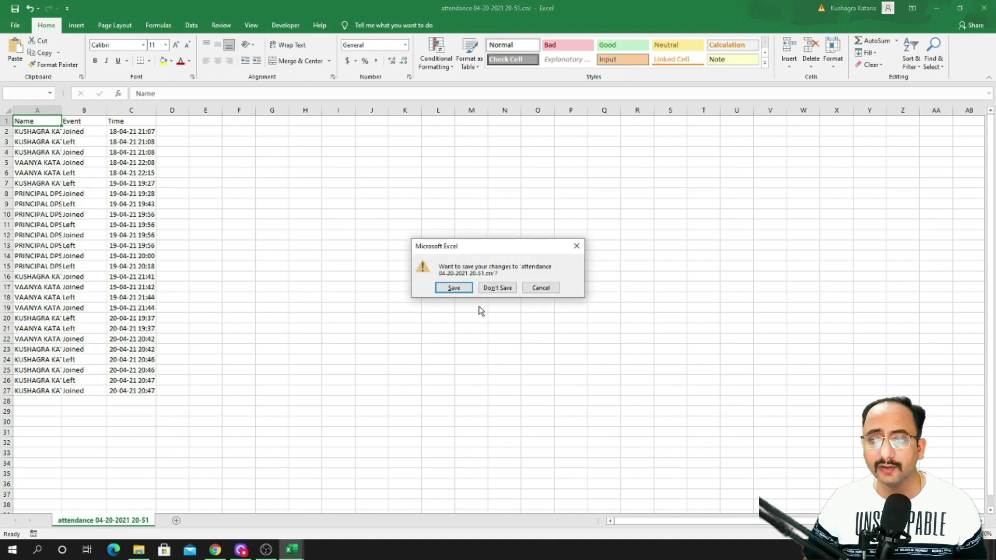
click(508, 291)
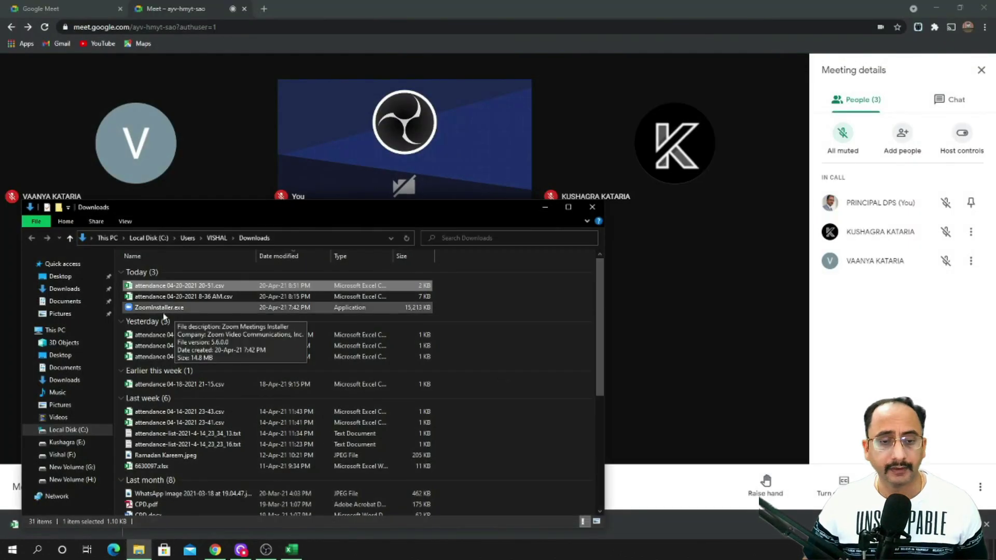
Maximize the 8-36 AM attendance workbook and check that the last record is in row 153
click(292, 552)
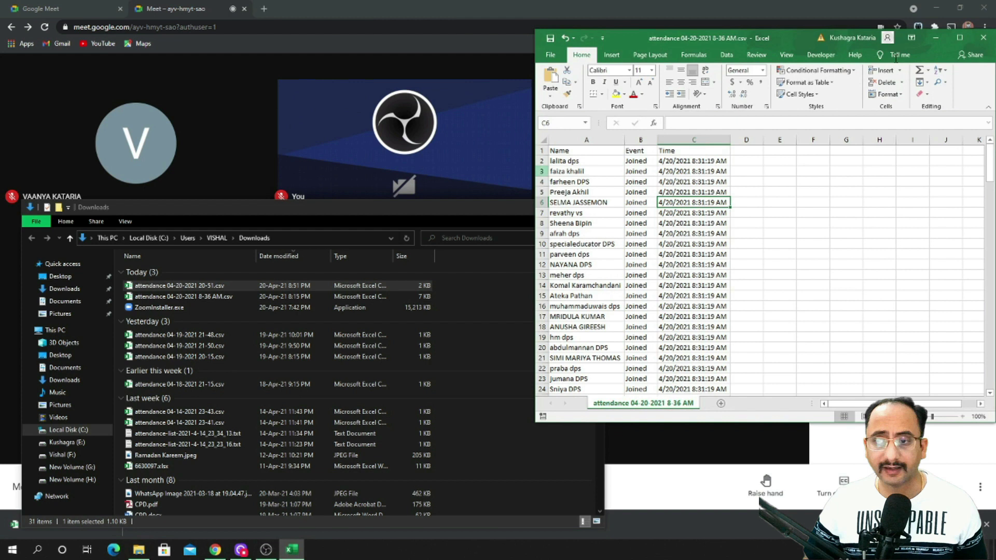
click(963, 37)
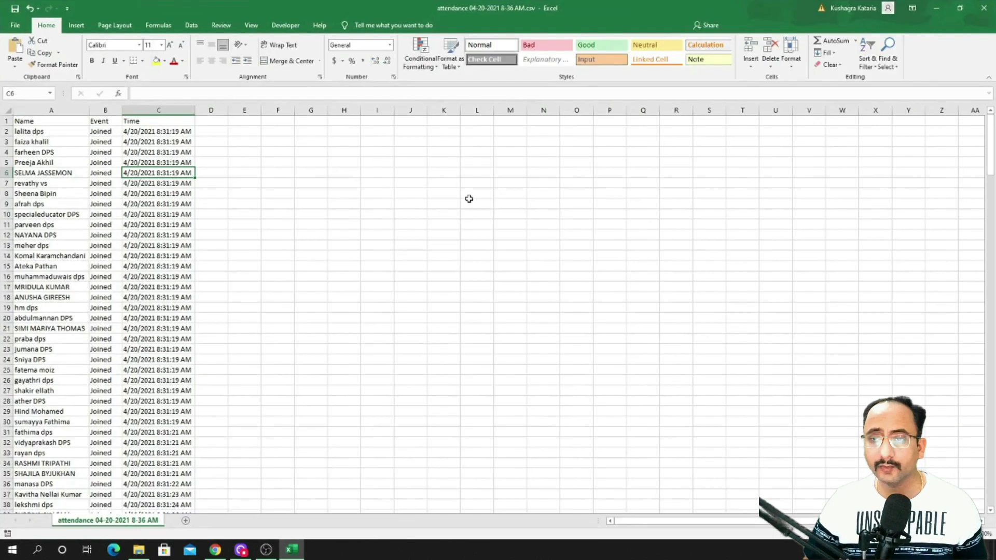
click(369, 182)
scroll(86, 324, down, 14)
scroll(87, 325, down, 20)
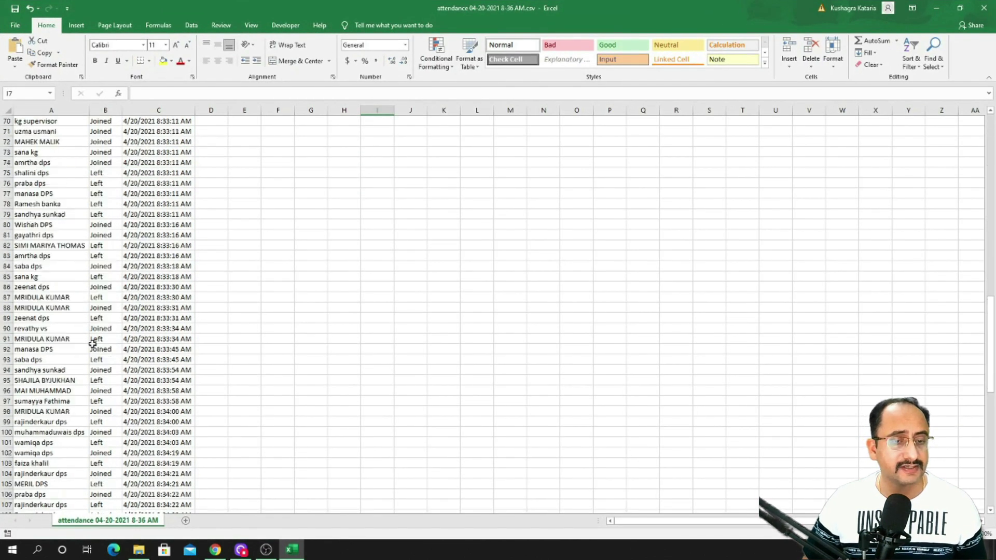
scroll(95, 350, down, 4)
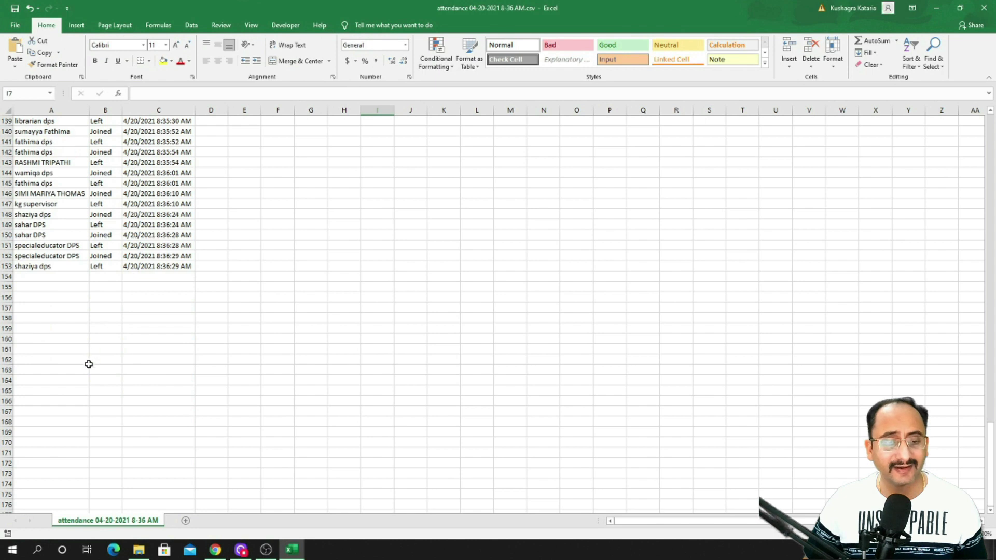
click(99, 266)
Select the attendance table A1:C153 and add filters to its headers
key(ctrl+Up)
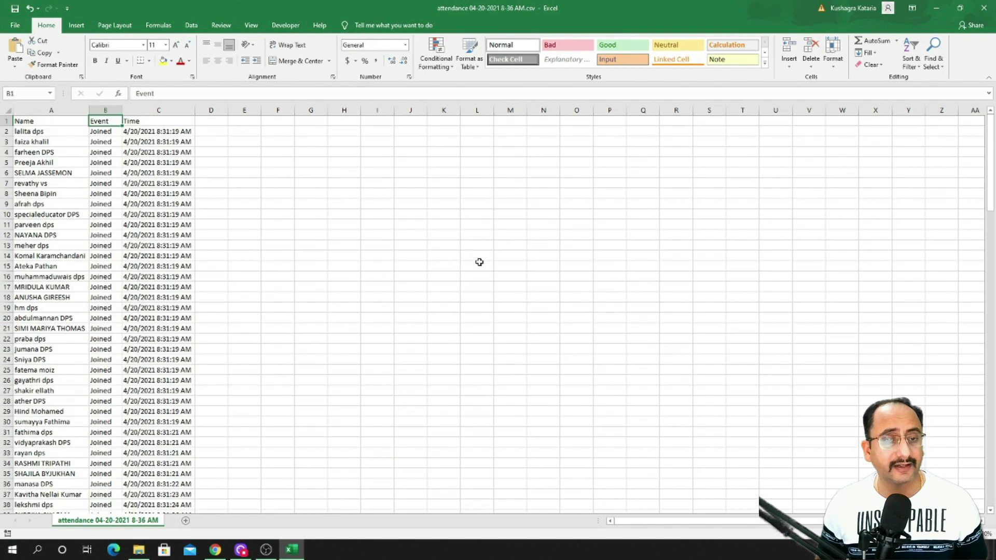
key(ctrl+Down)
key(Left)
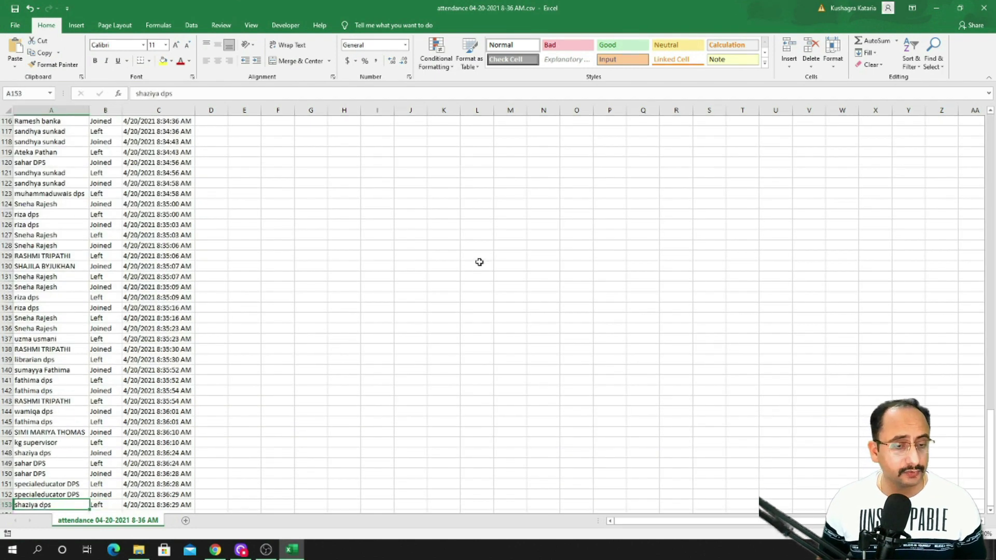
key(ctrl+Up)
key(ctrl+shift+Right)
key(ctrl+shift+Down)
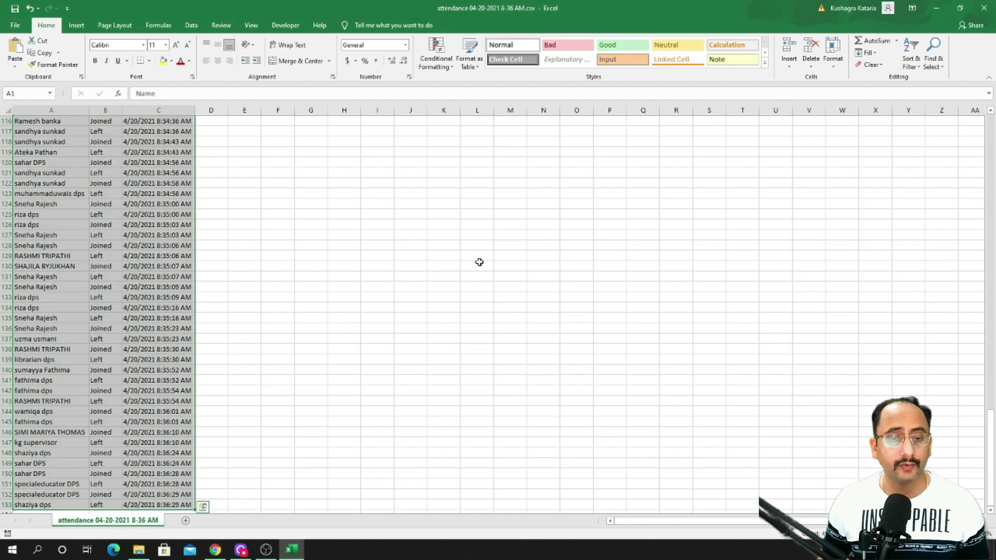
scroll(479, 262, down, 1)
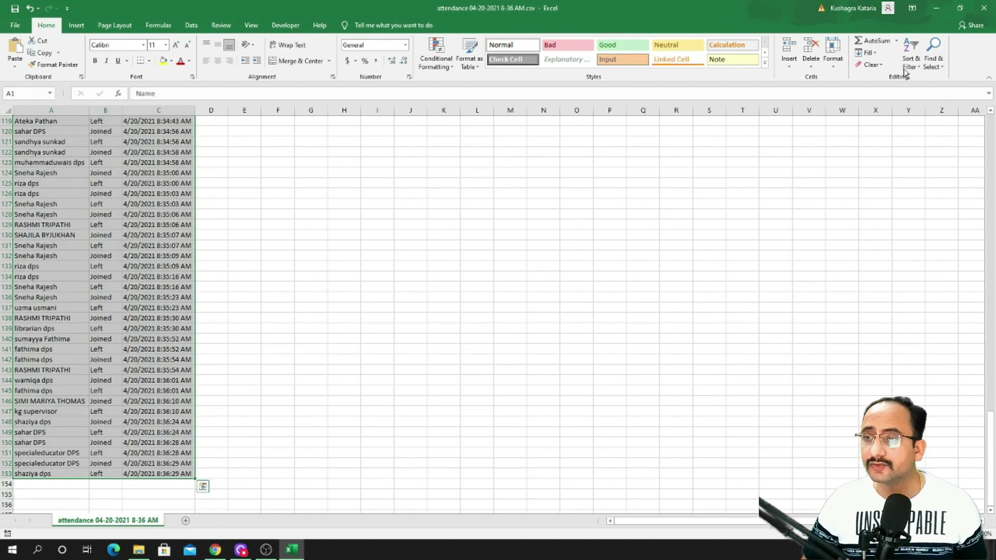
click(904, 73)
click(928, 127)
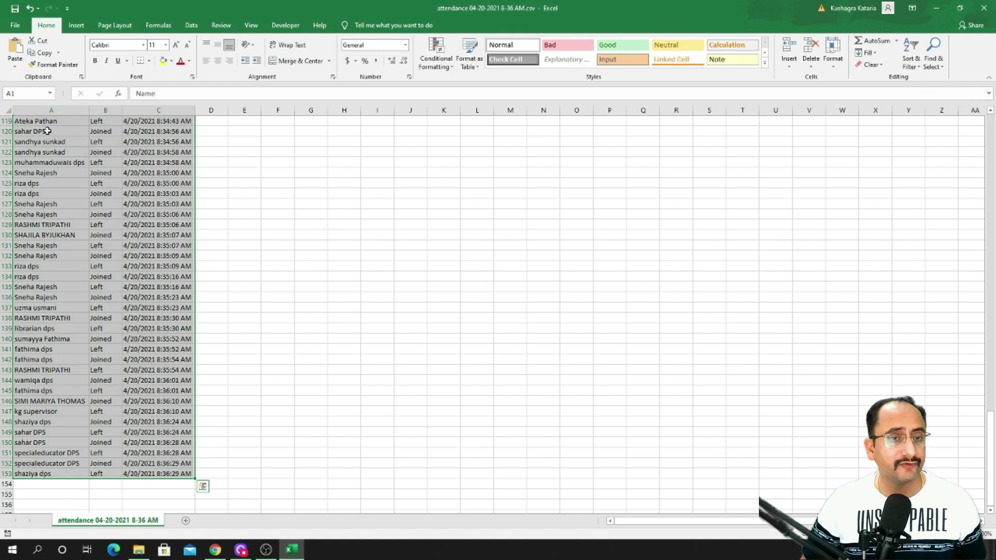
Sort the attendance rows by Time, oldest to newest
drag(992, 438, 991, 125)
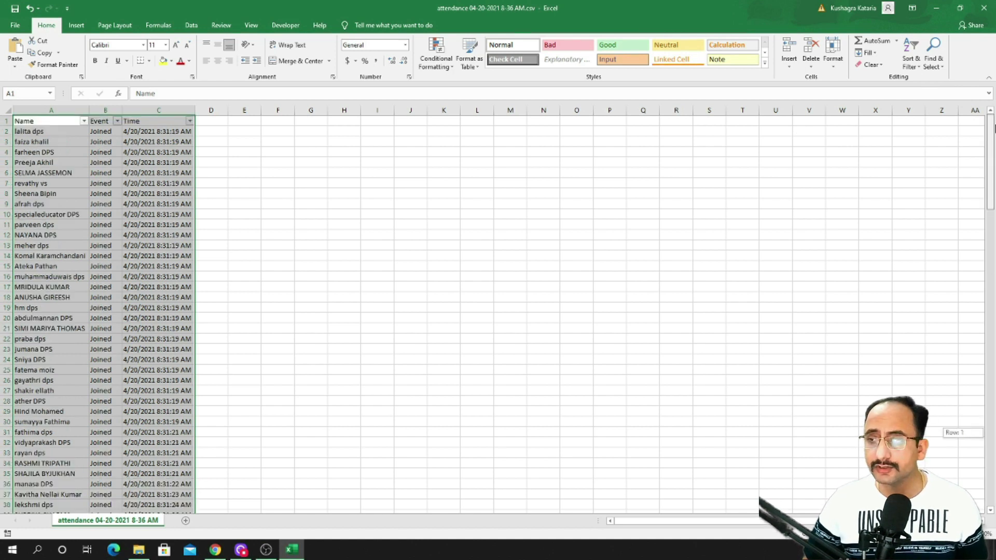
click(192, 122)
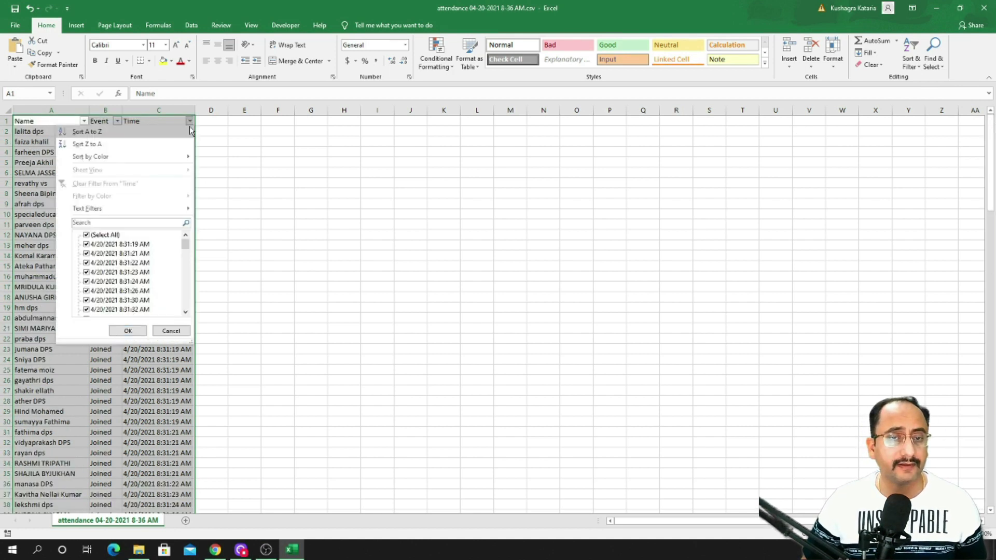
click(164, 130)
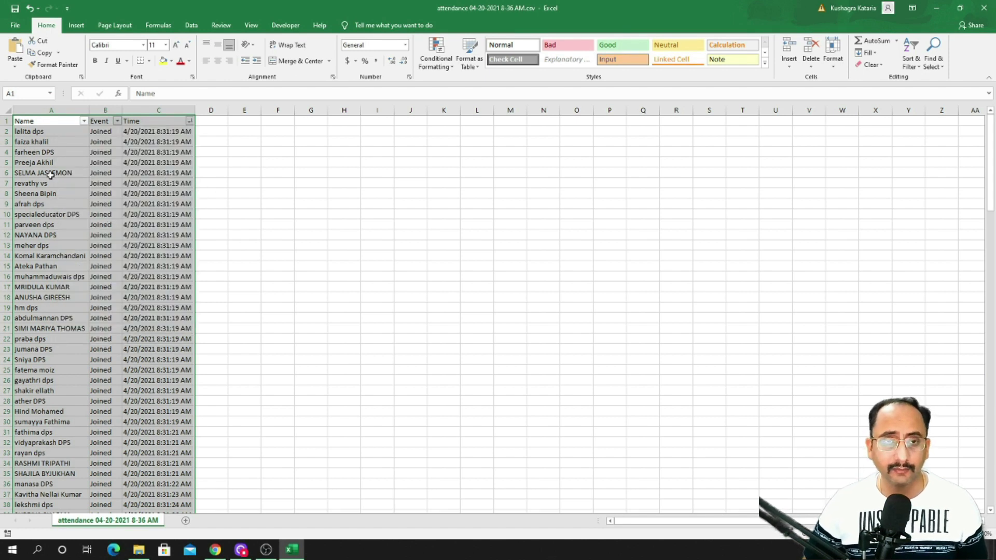
click(192, 25)
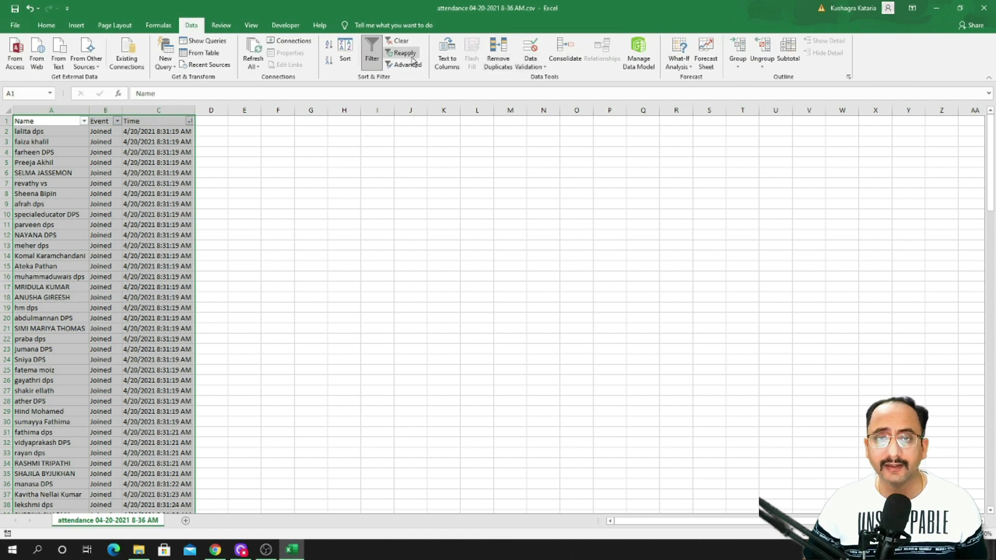
Remove duplicate rows based on Column A (Name) only
click(498, 54)
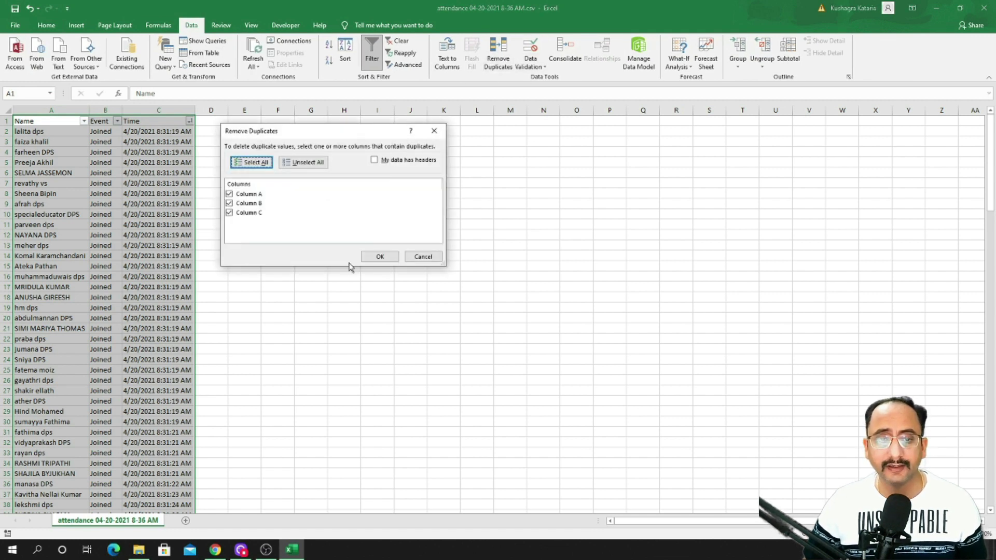
click(229, 203)
click(230, 212)
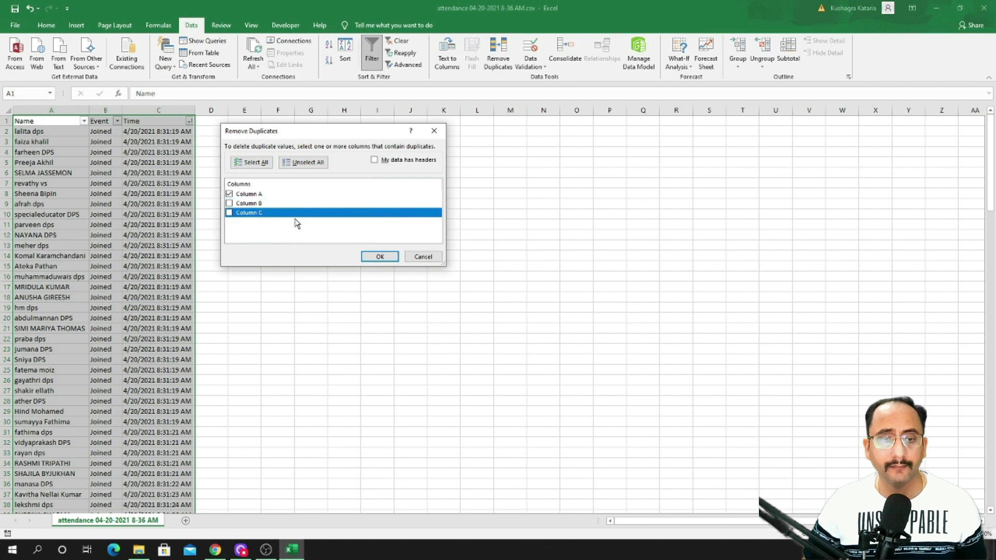
click(379, 257)
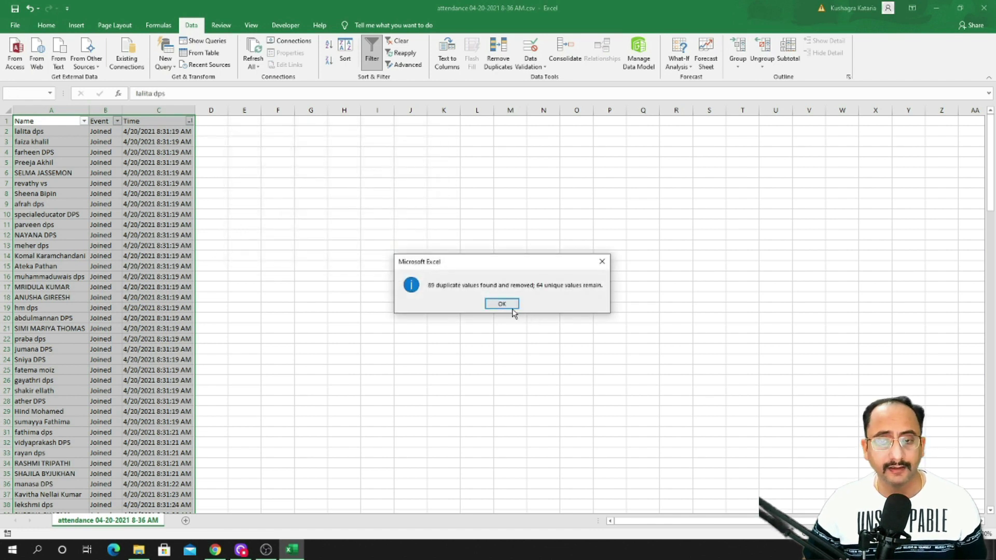
click(501, 304)
Check the deduplicated list, confirming the last unique name sits in row 64
click(53, 134)
scroll(101, 243, down, 4)
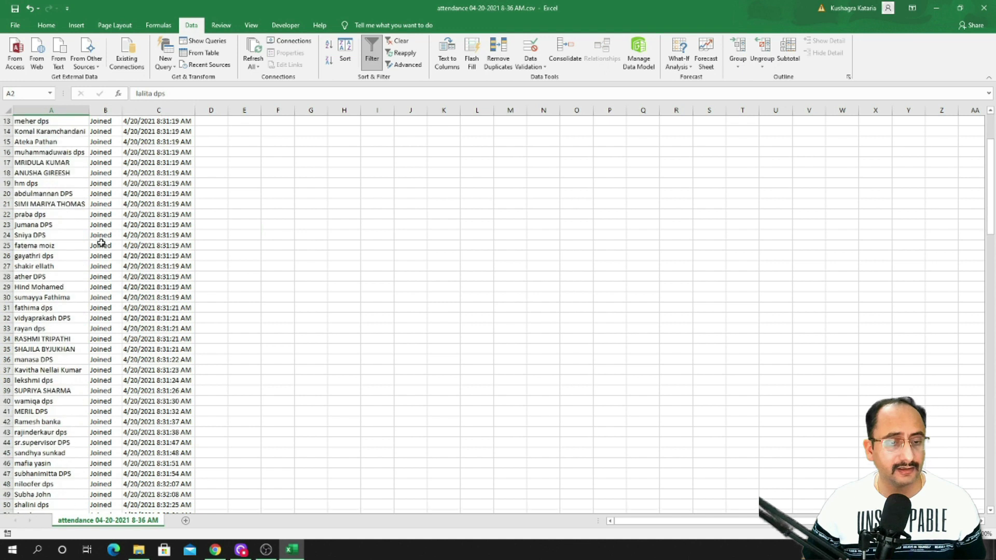
scroll(101, 243, up, 4)
scroll(392, 234, down, 1)
scroll(392, 234, up, 1)
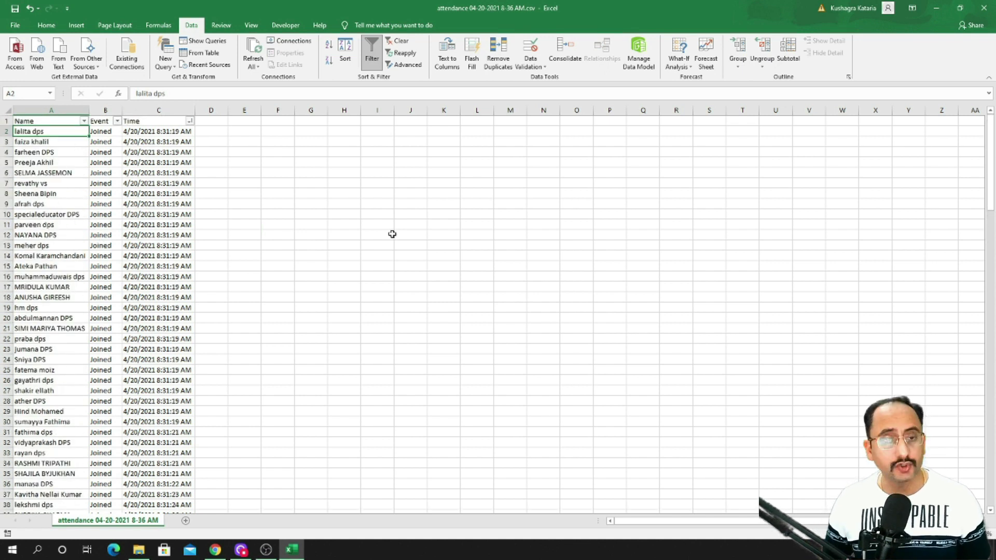
key(ctrl+shift+Right)
key(ctrl+shift+Down)
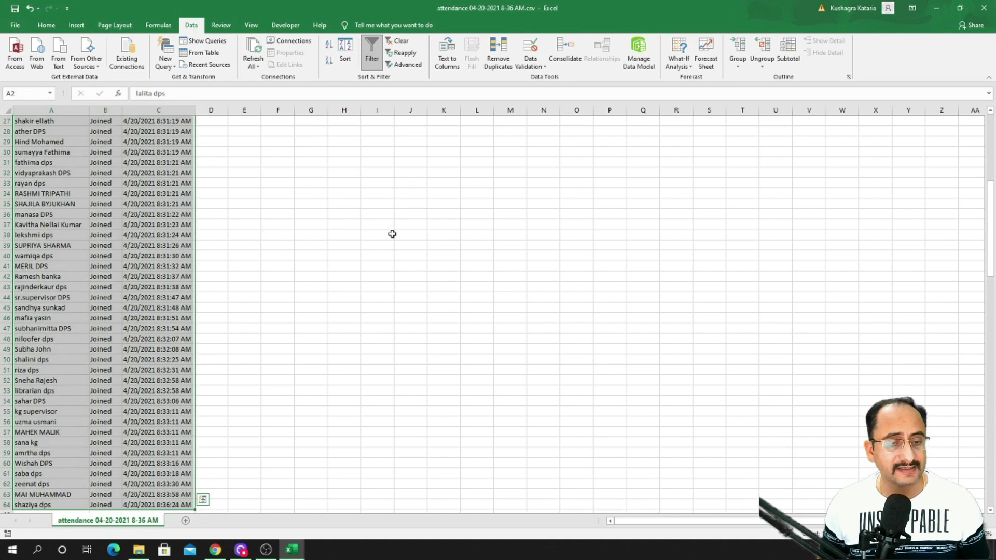
key(ctrl+Home)
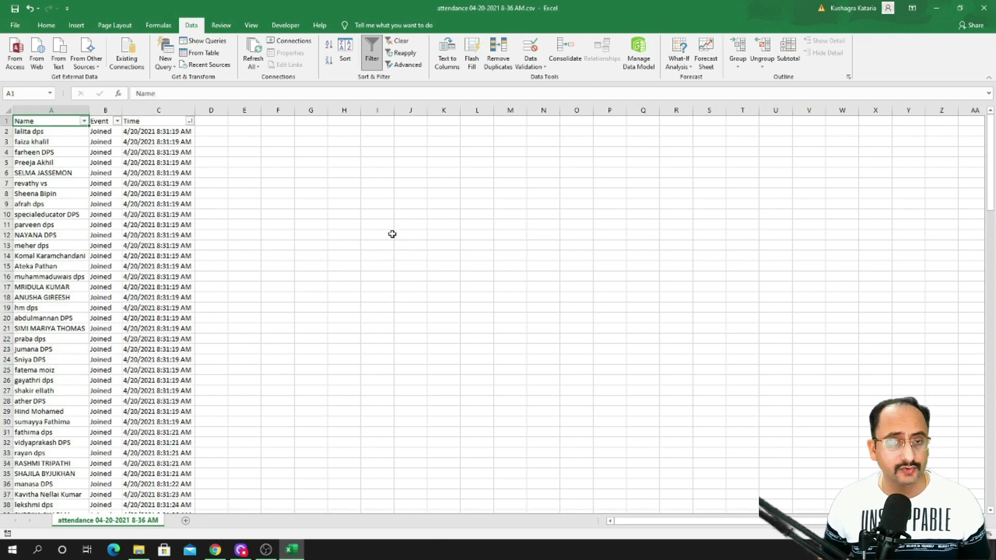
key(ctrl+Down)
key(ctrl+Home)
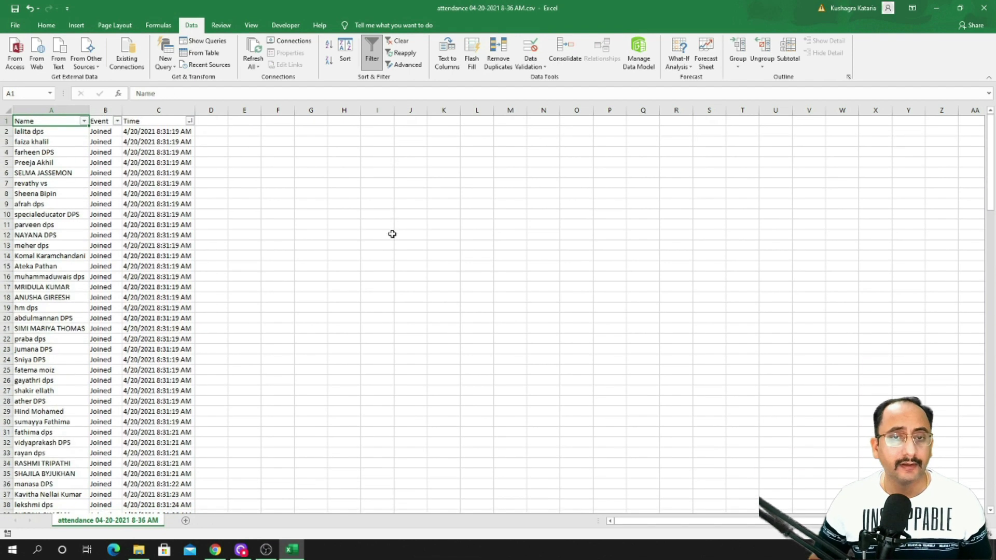
Close the workbook without saving and minimize the Downloads folder window
click(984, 8)
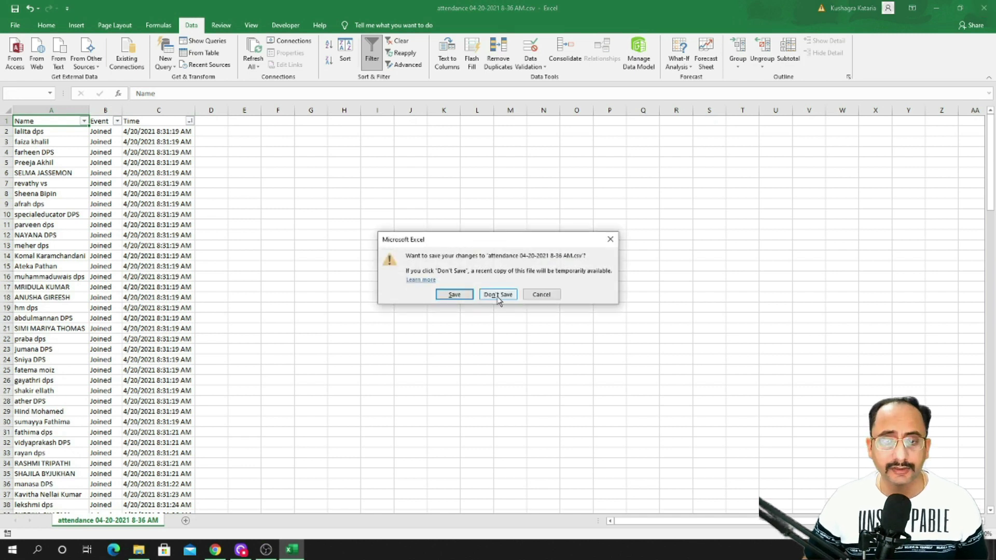
click(498, 294)
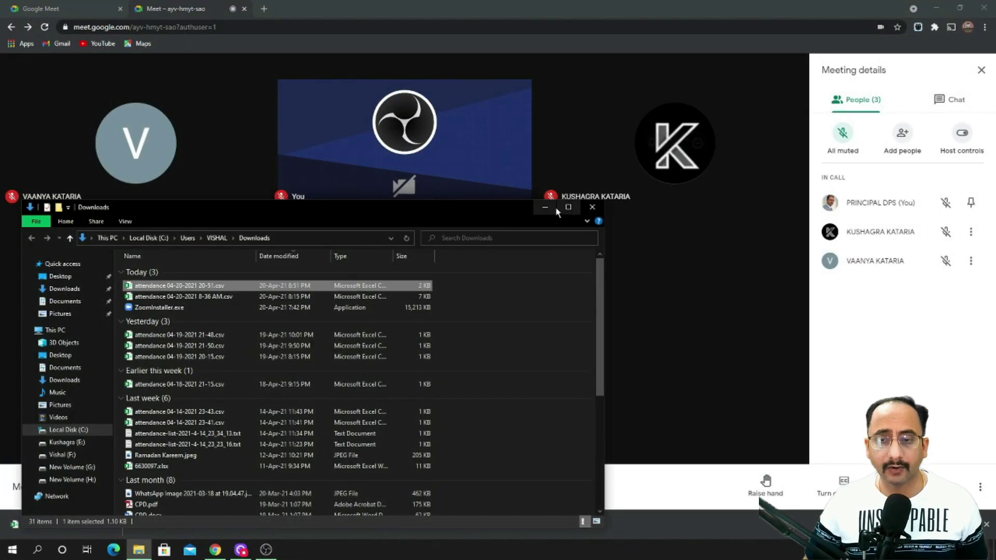
click(545, 207)
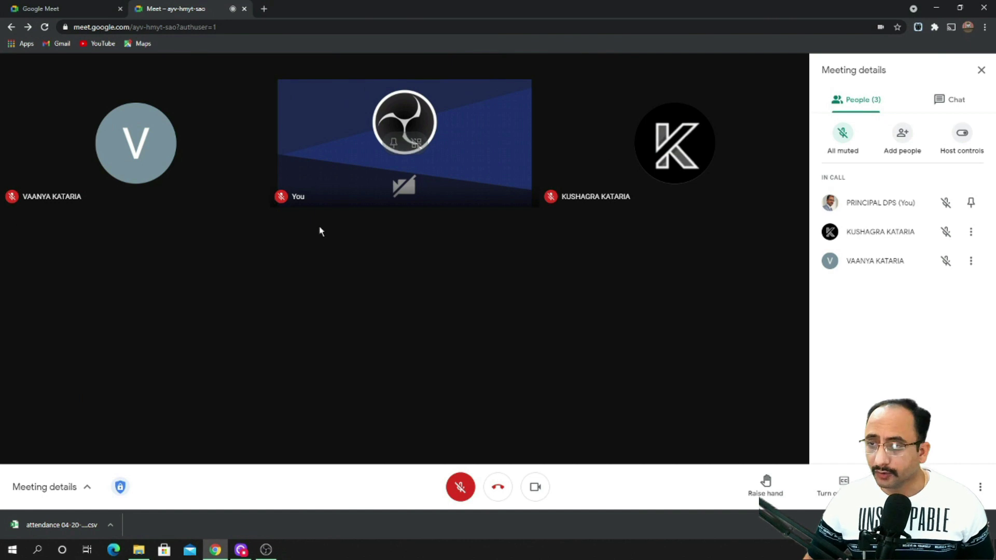